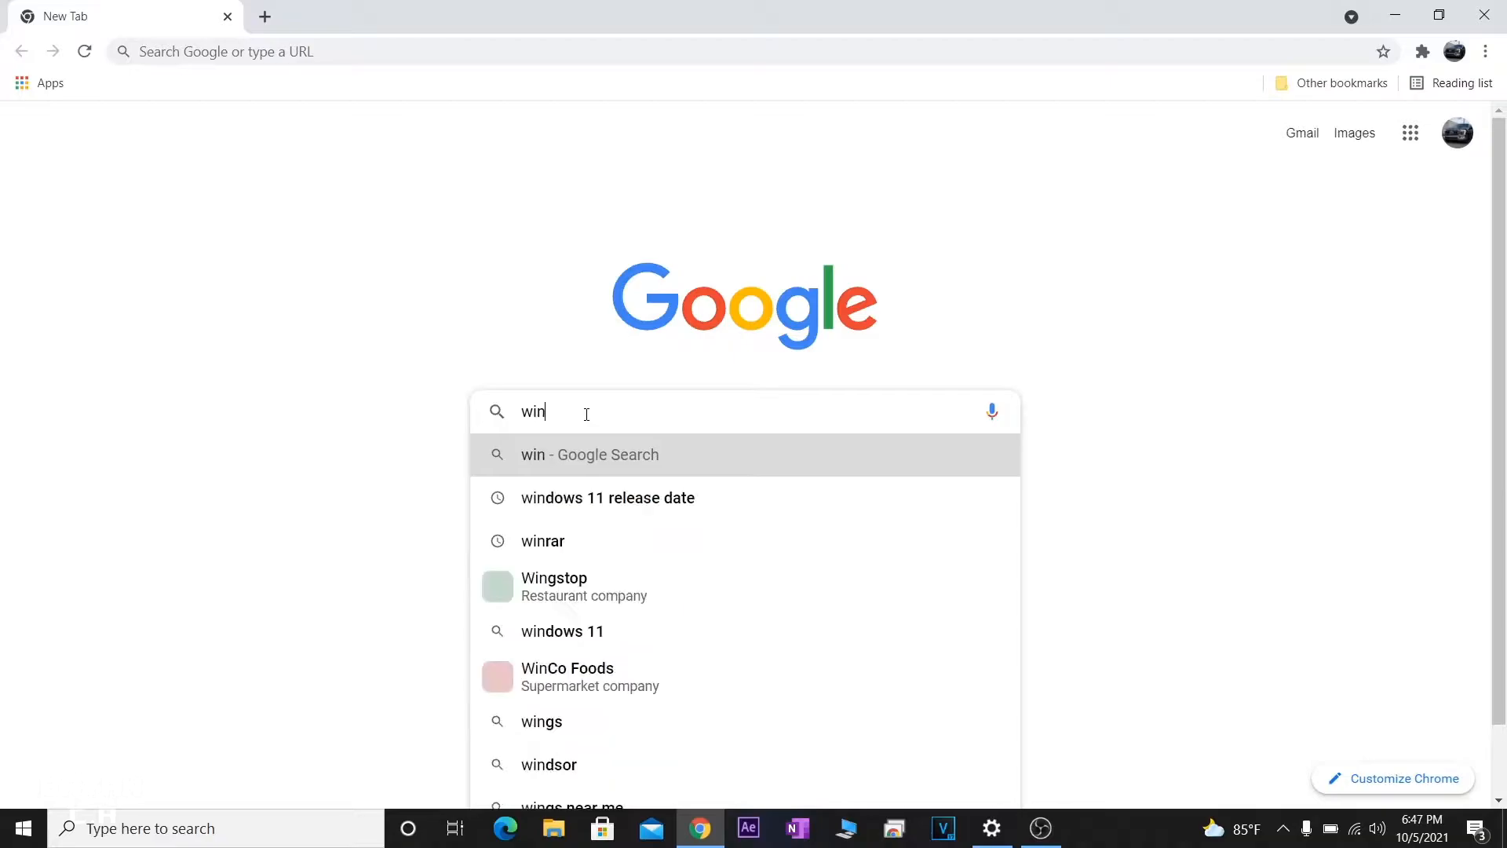
Search Google for "windows 11 download" and open Microsoft's Download Windows 11 page
key("BackSpace")
key("BackSpace")
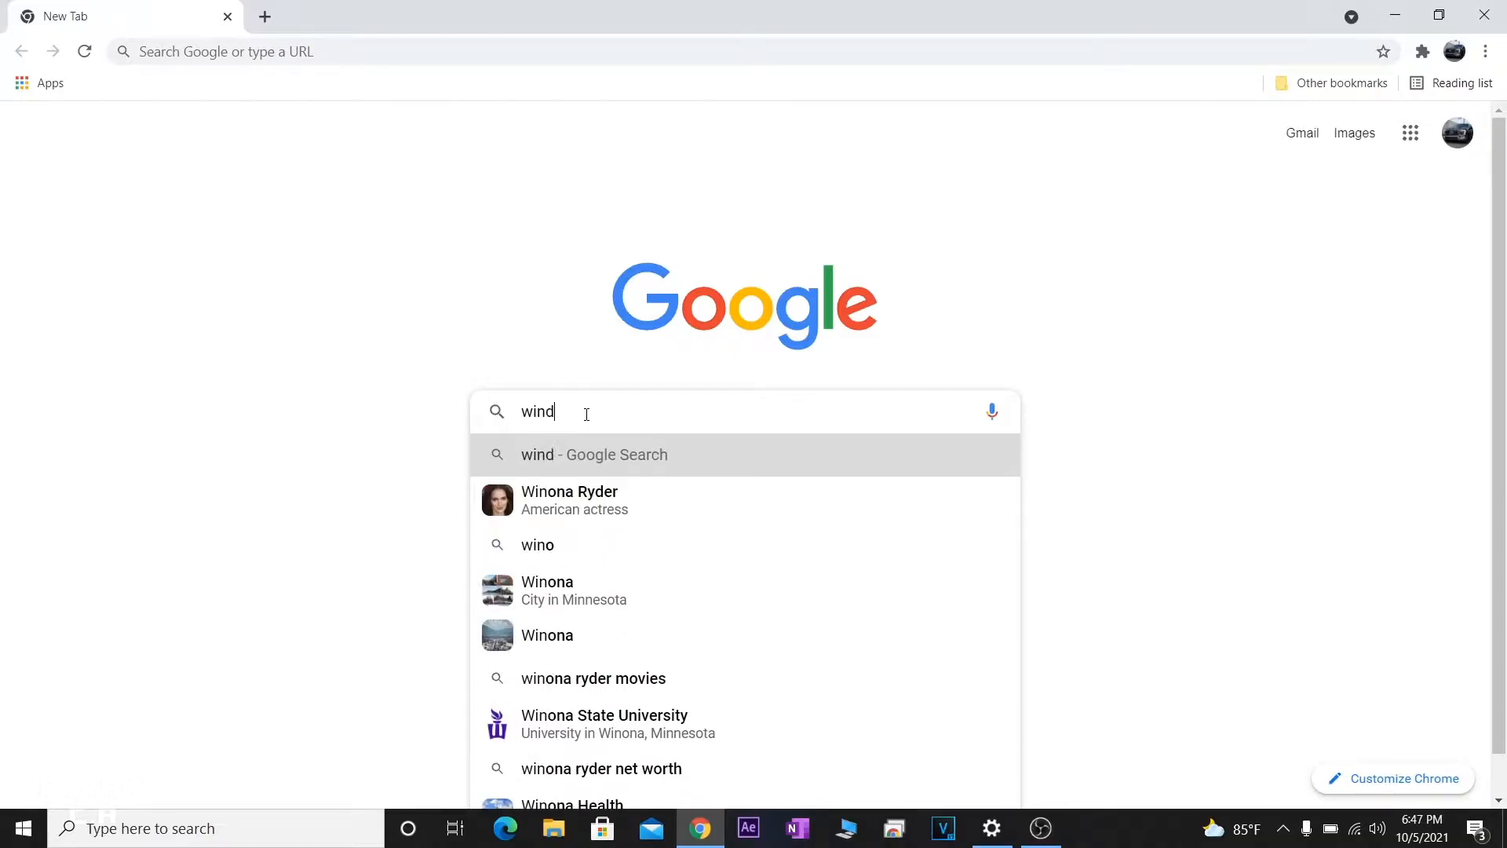
type("dows")
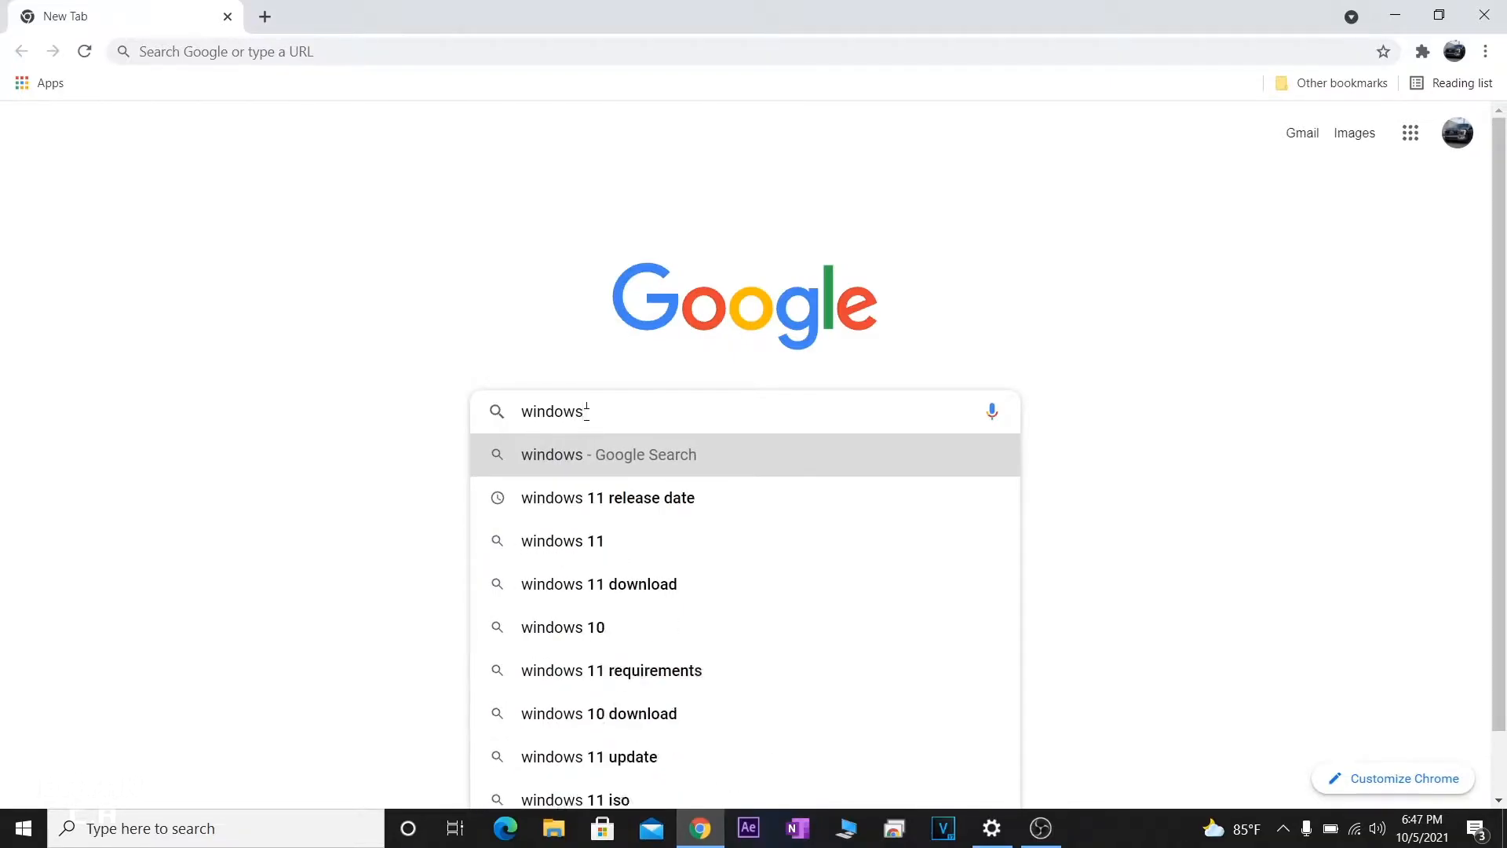
type(" 11")
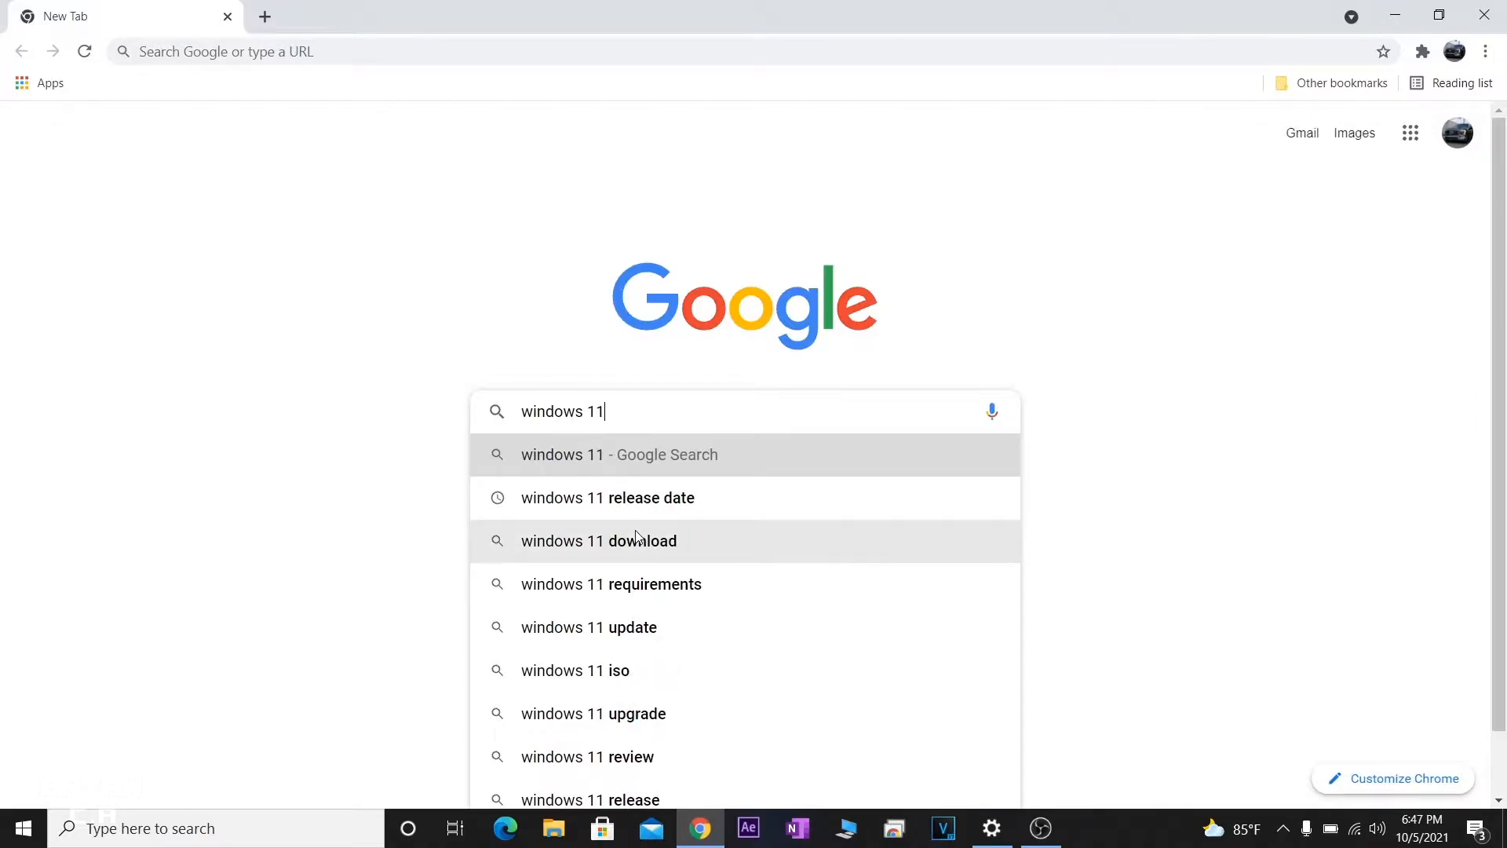
left_click(570, 541)
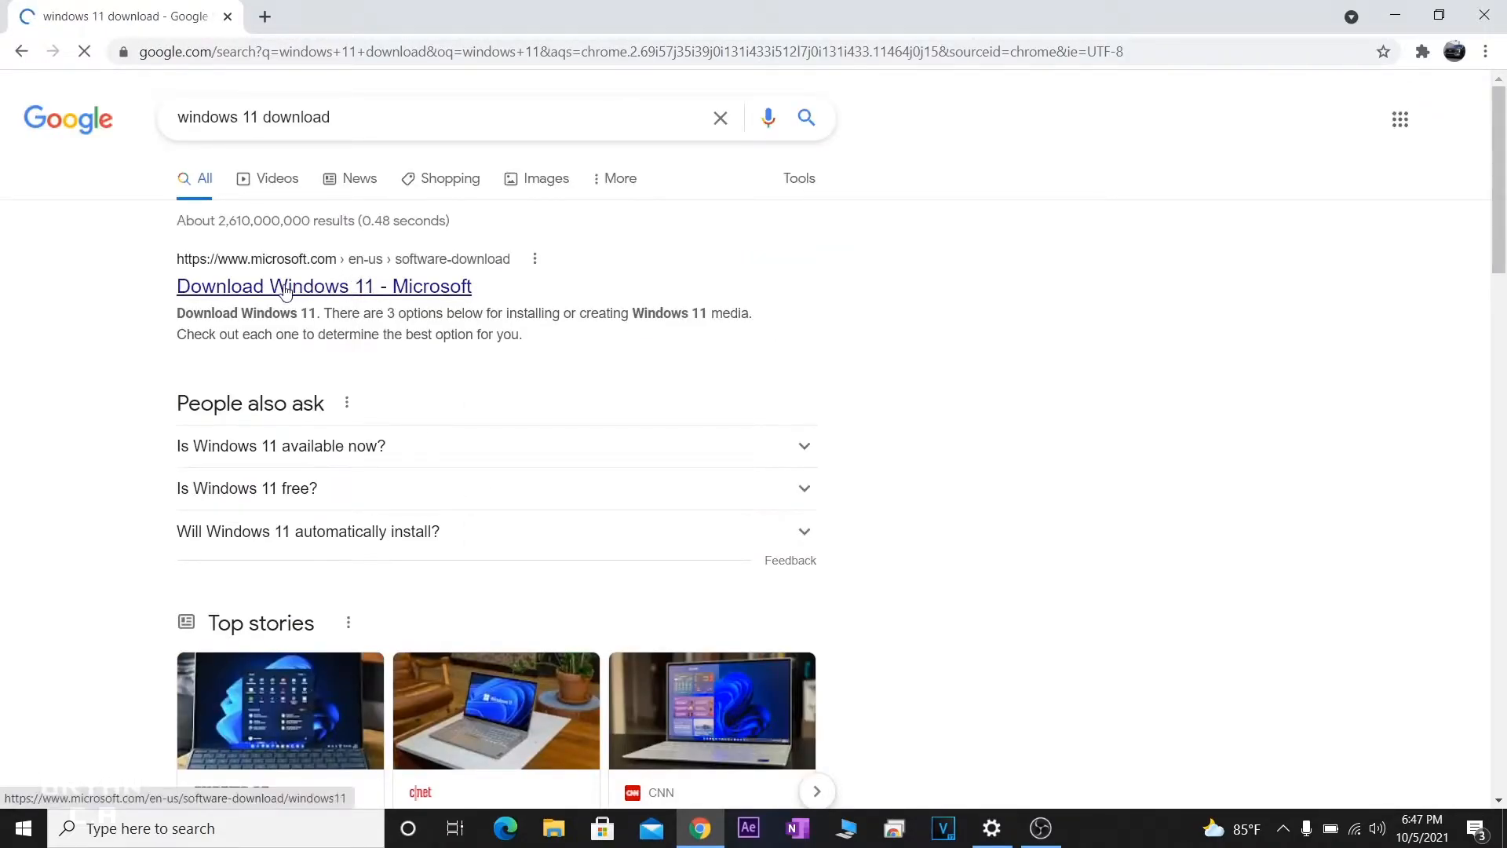
left_click(284, 289)
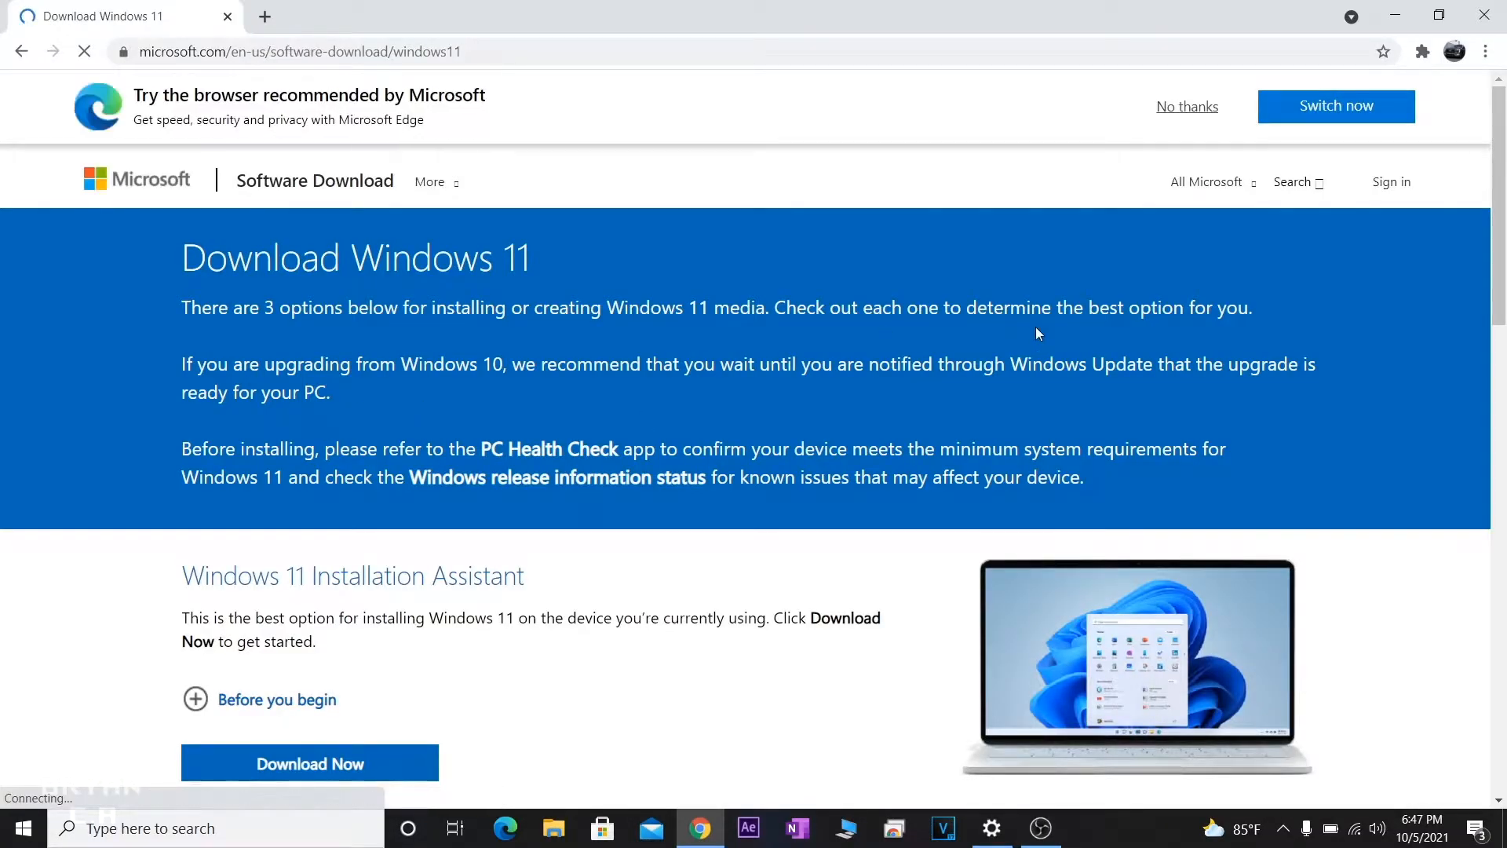
Download the Windows 11 Installation Assistant and launch the downloaded file
left_click_drag(1503, 218, 1503, 345)
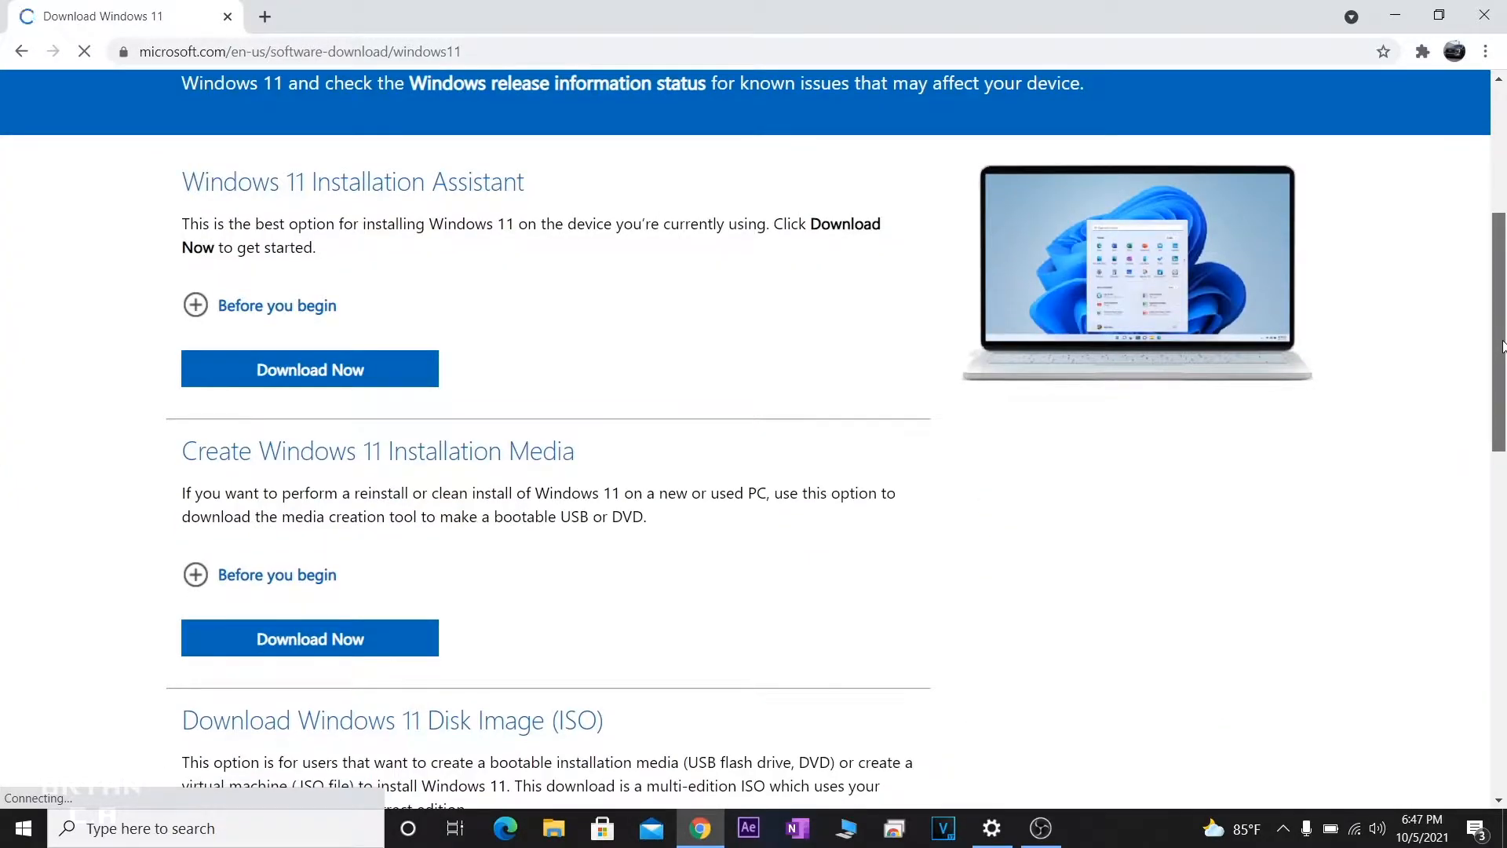
left_click_drag(1503, 346, 1503, 350)
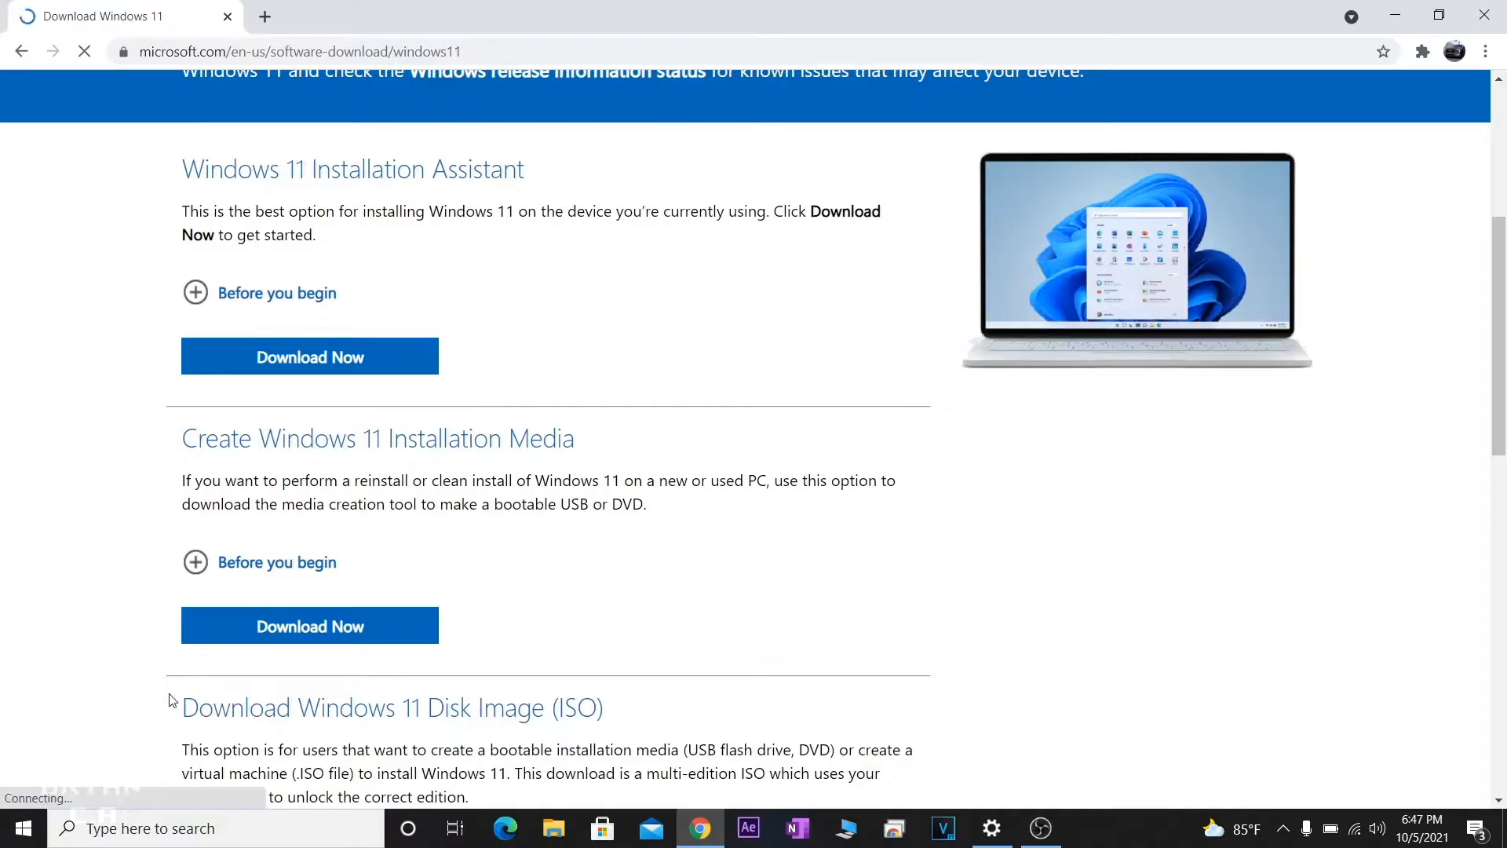
left_click(249, 359)
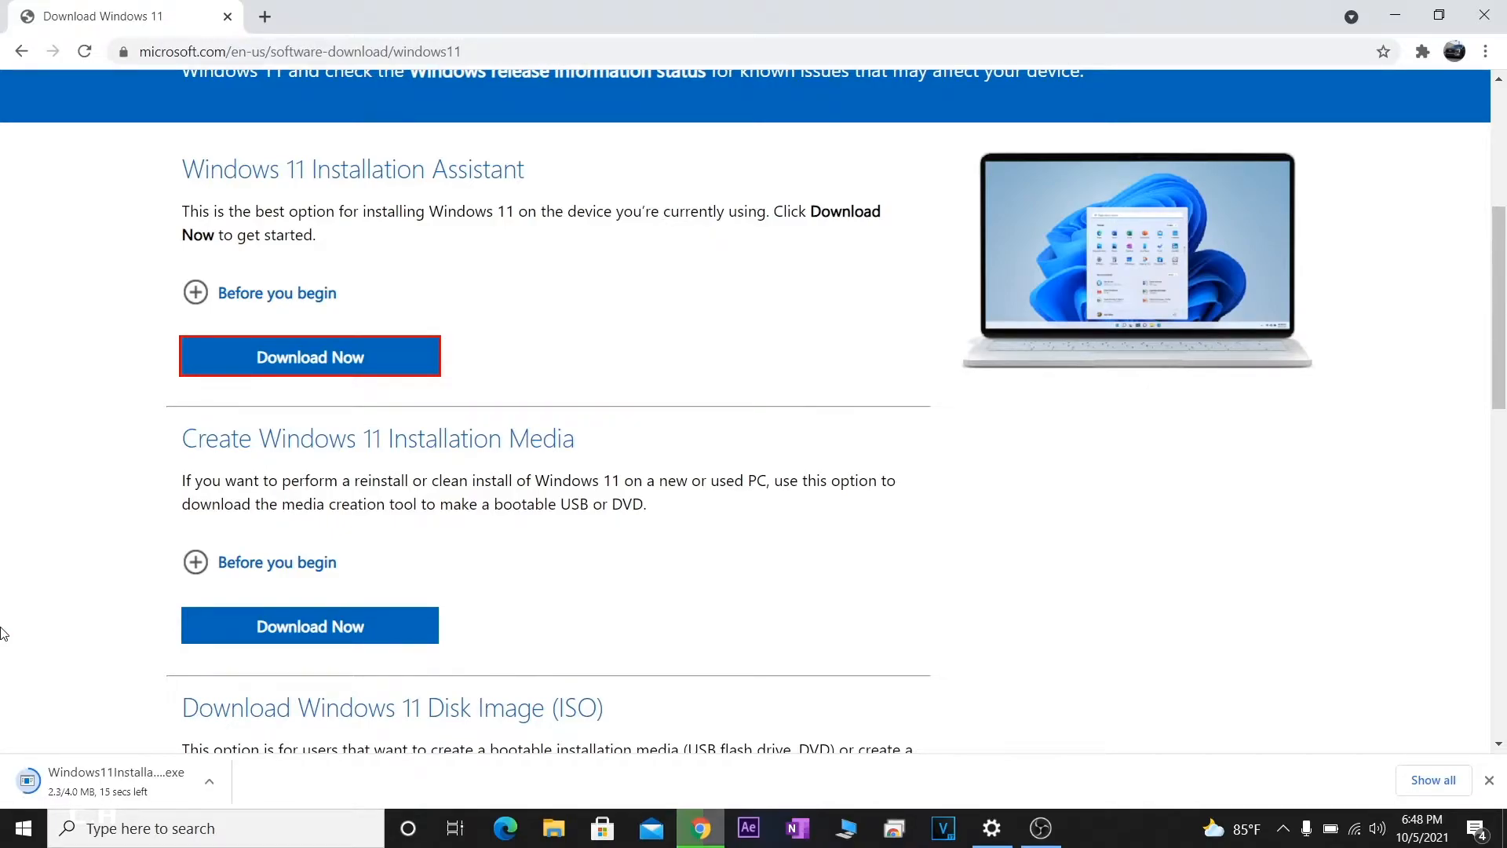
left_click(209, 782)
left_click(241, 656)
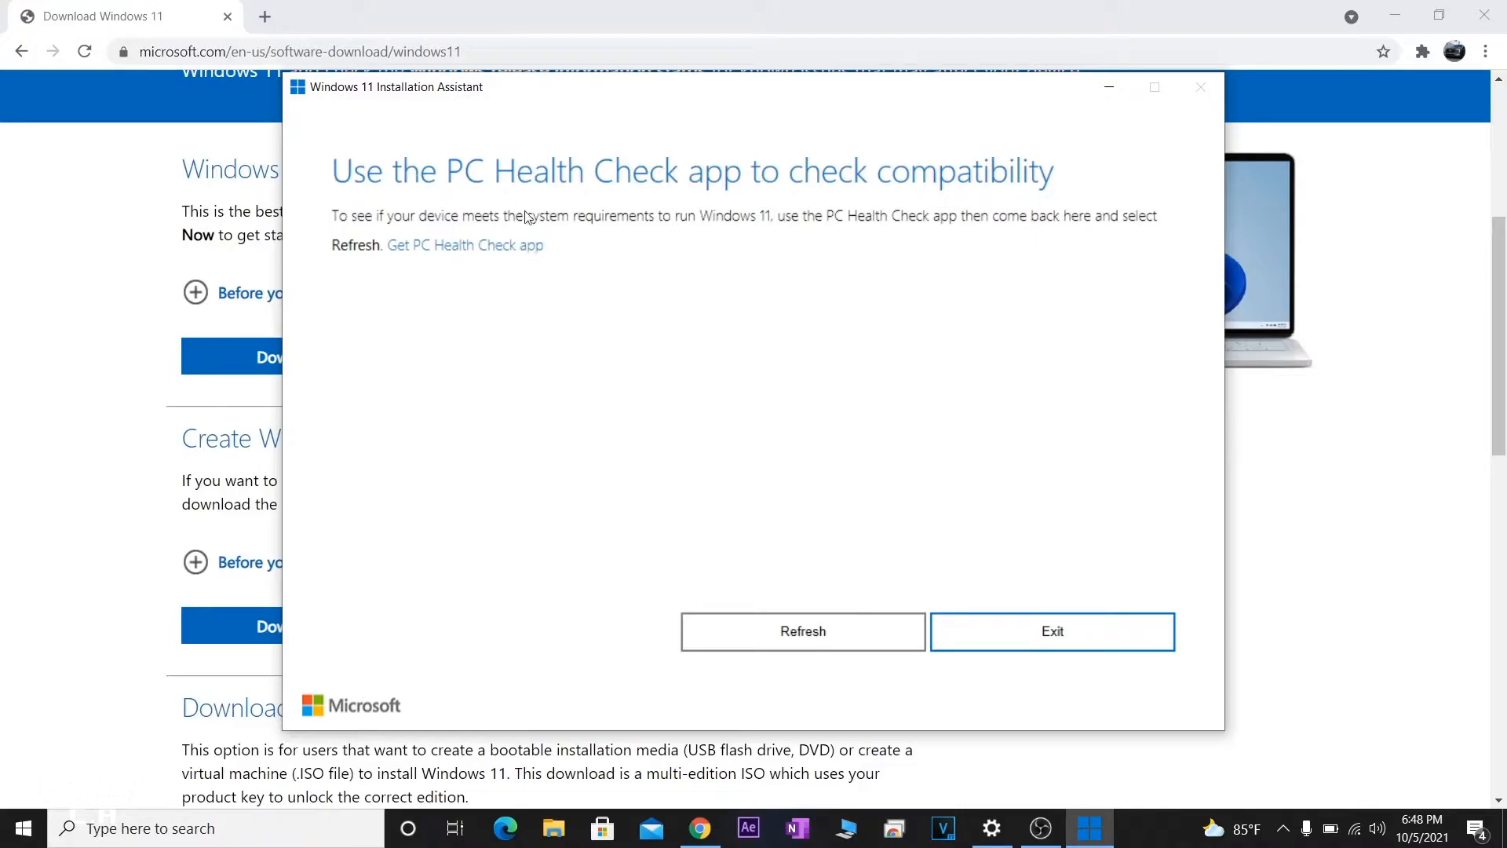
Refresh the Installation Assistant's compatibility check and download the PC Health Check app from the page it links to
left_click(785, 627)
left_click(447, 248)
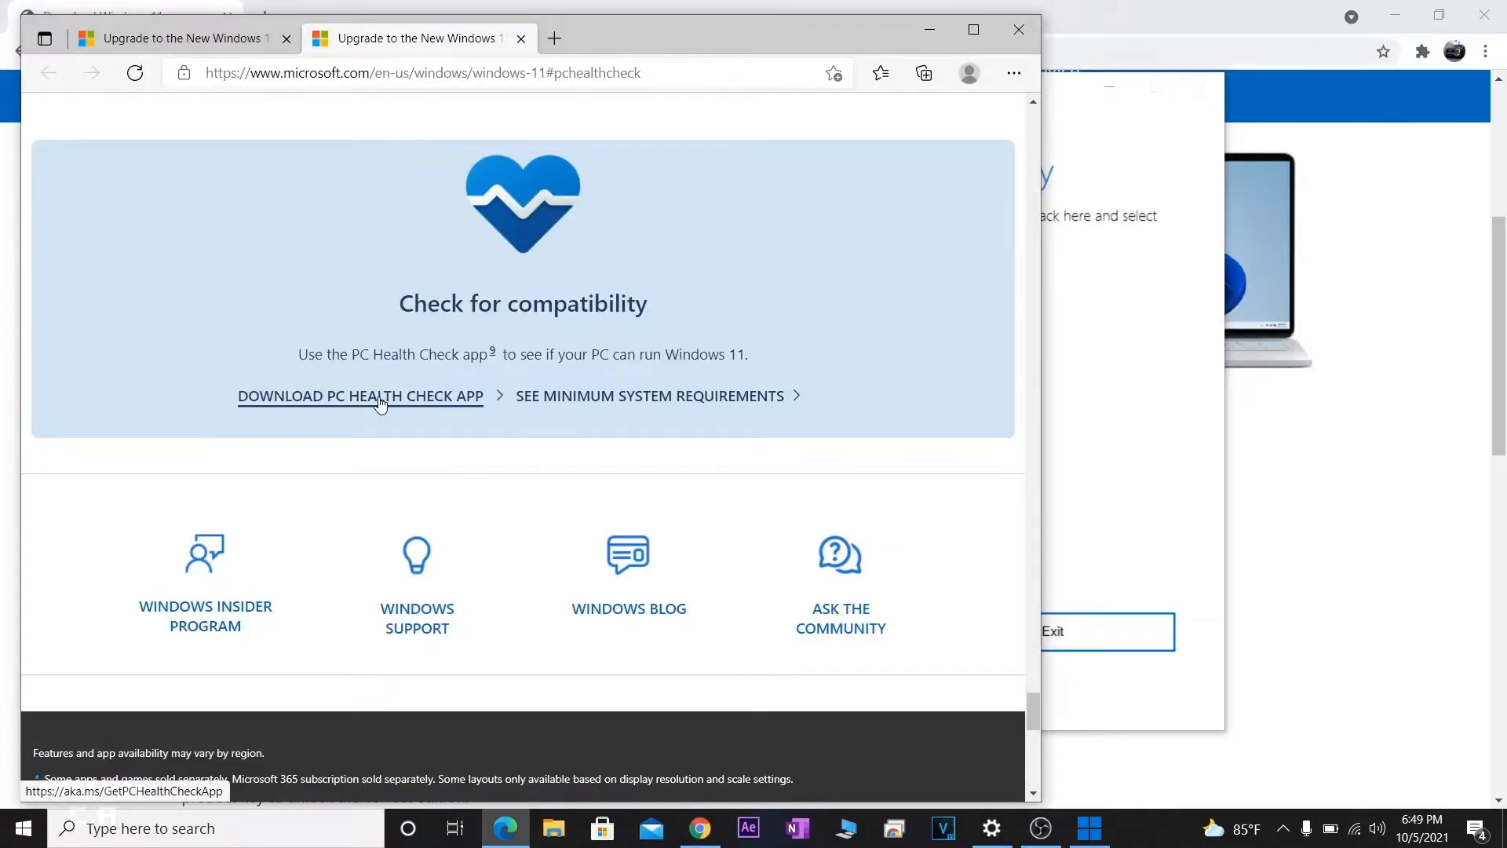
left_click(380, 398)
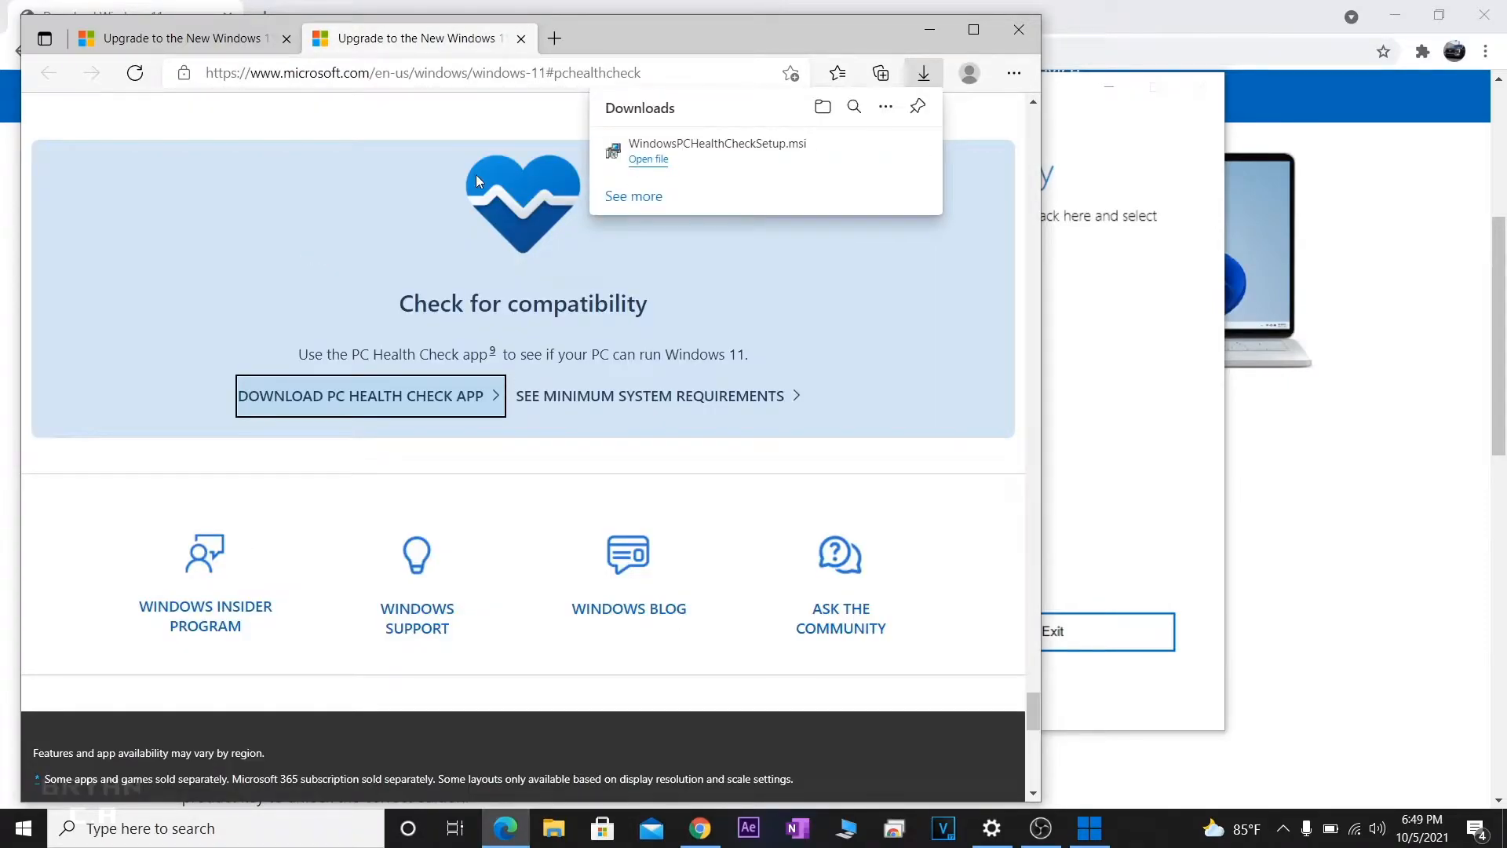
Open WindowsPCHealthCheckSetup.msi, accept the license agreement and complete the PC Health Check installation
left_click(659, 160)
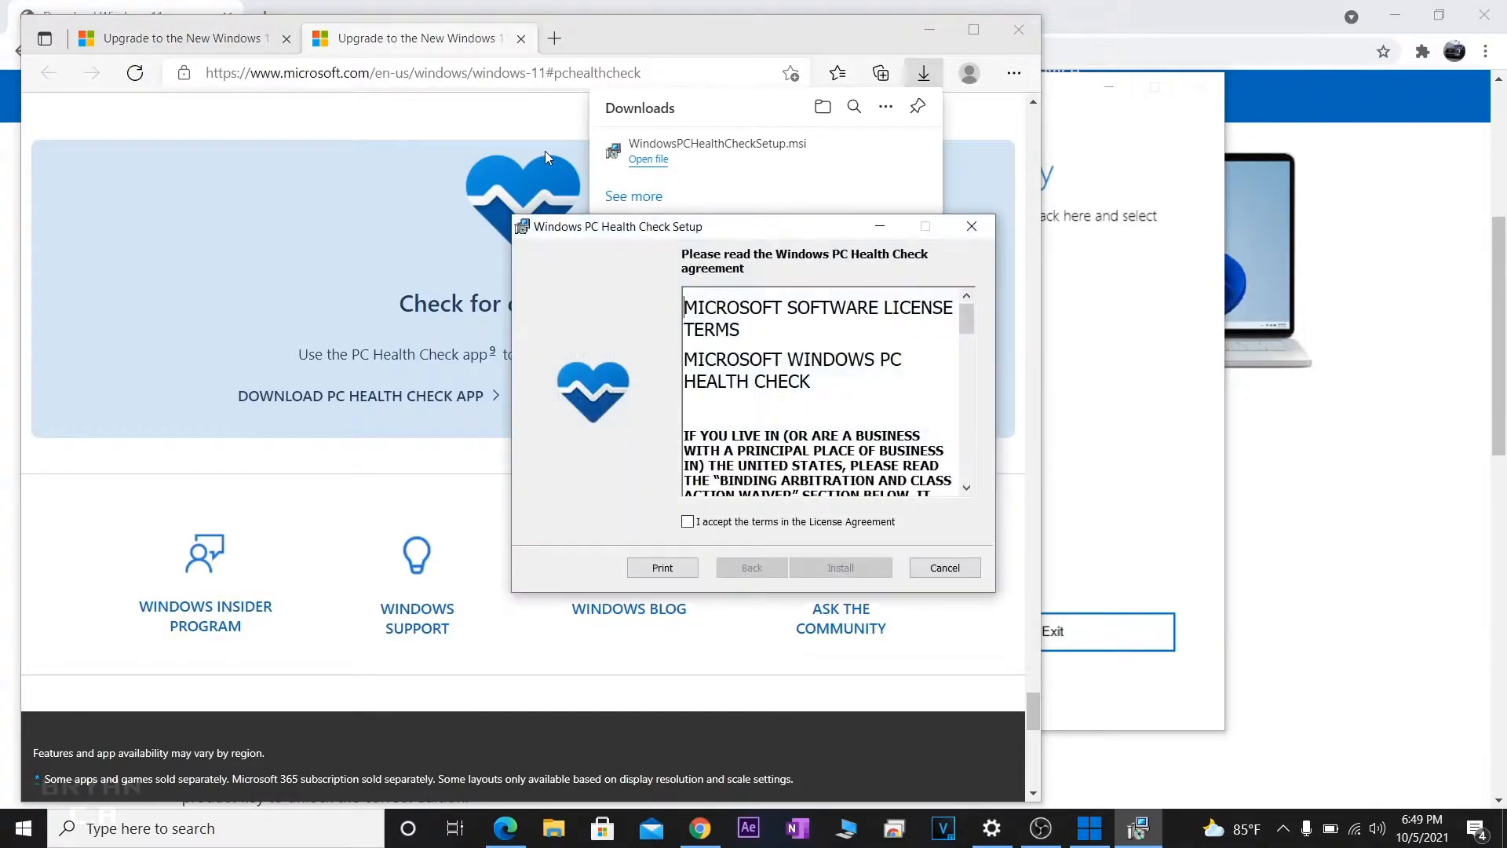
left_click(688, 521)
left_click(844, 570)
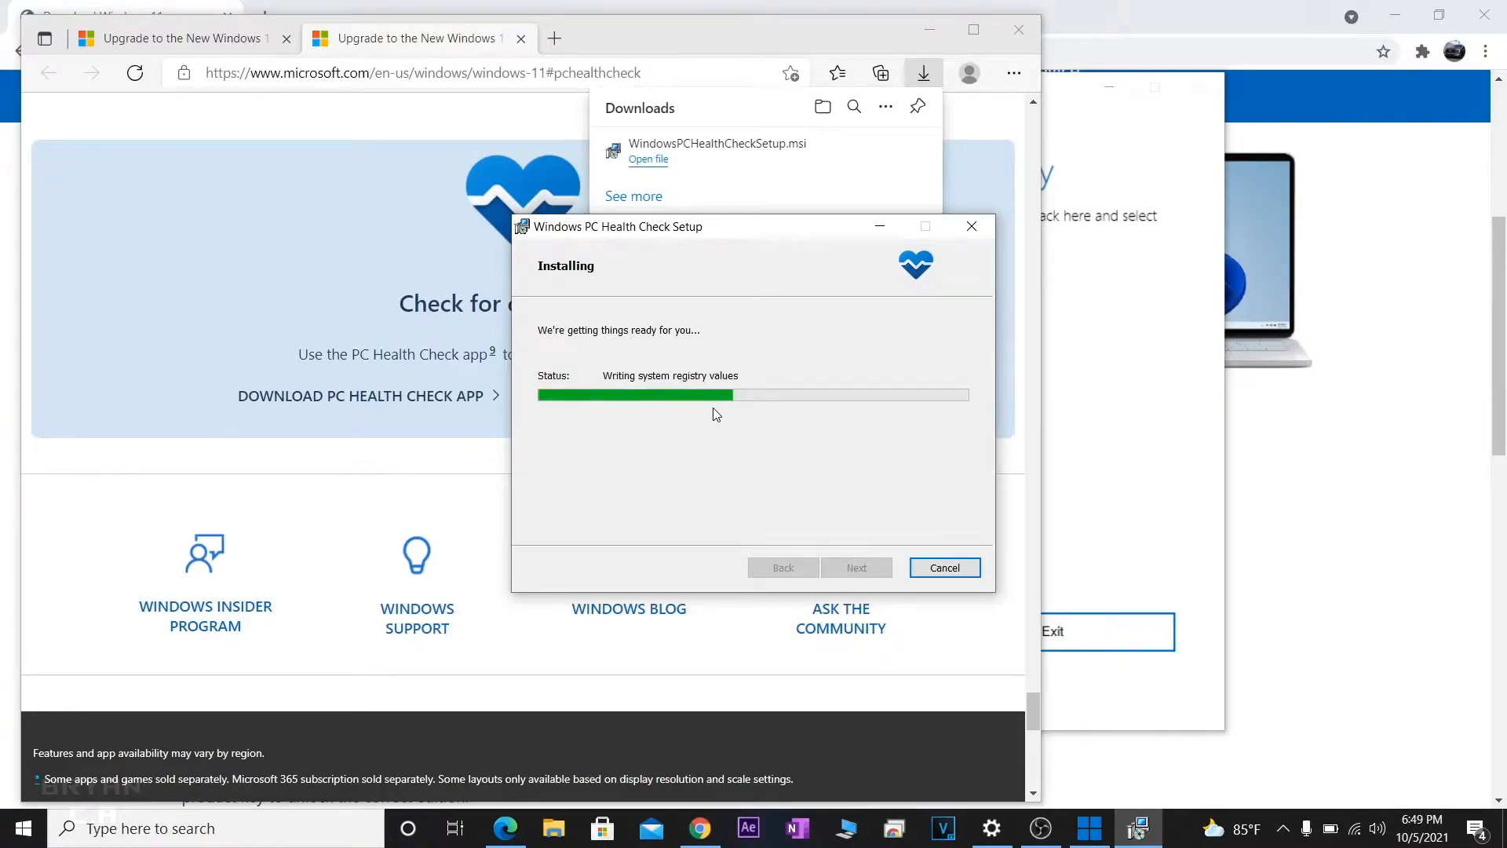
left_click(851, 567)
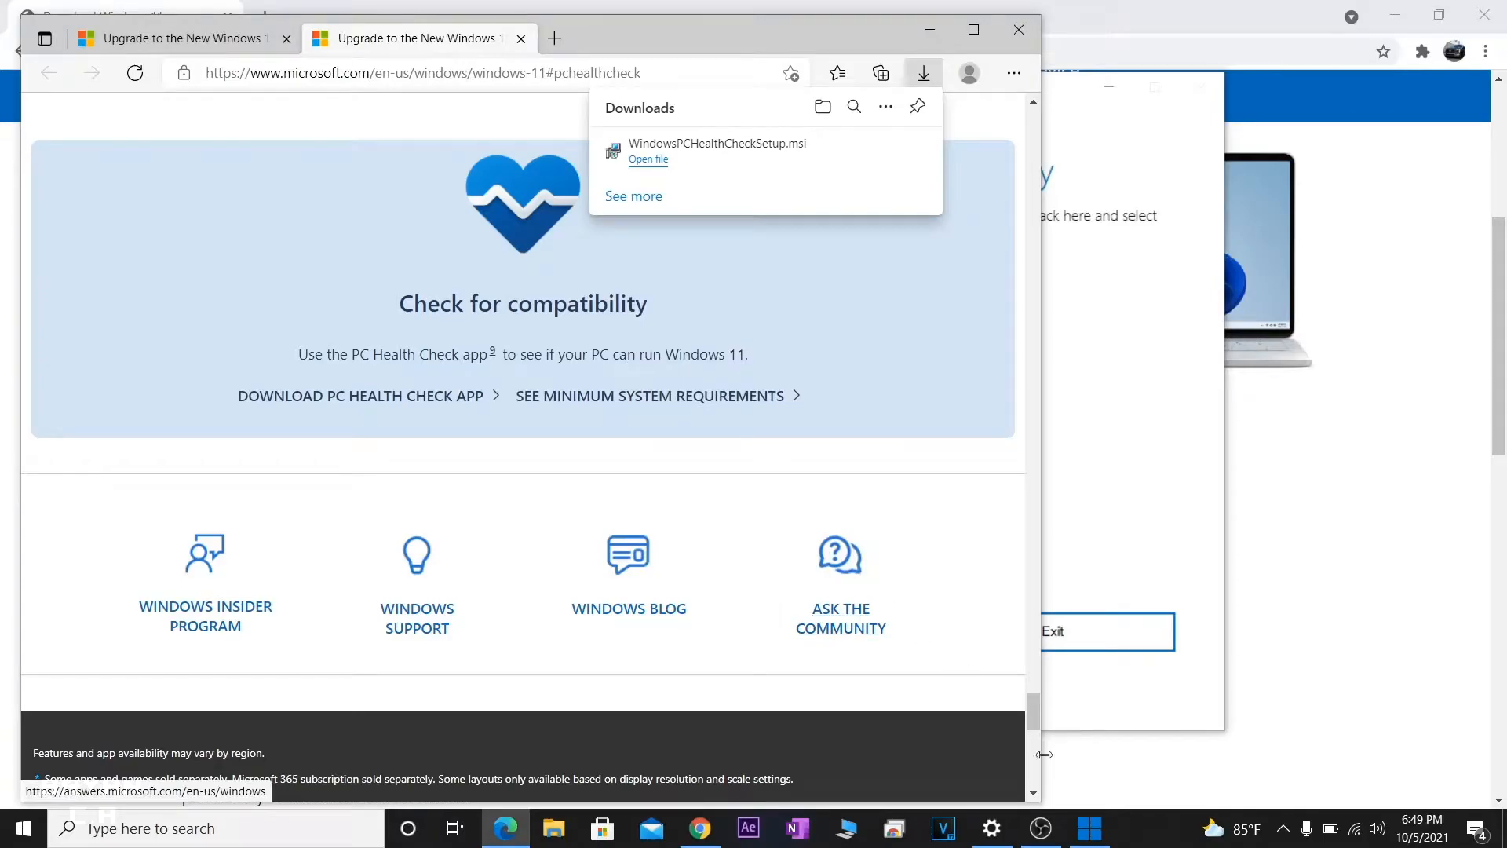
Bring up PC Health Check and check whether this PC meets the Windows 11 requirements
mouse_move(1101, 826)
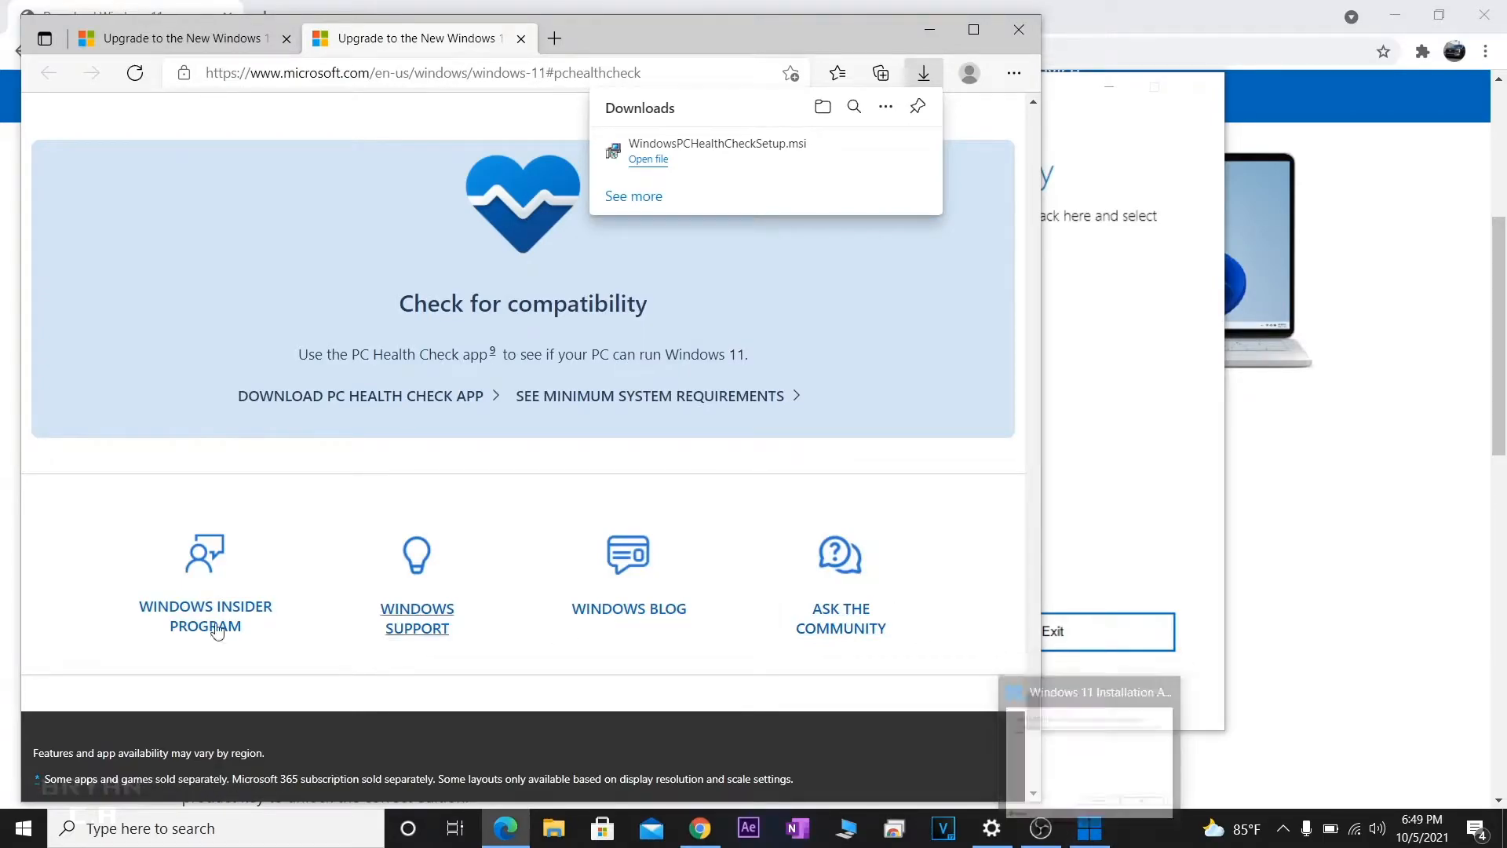
left_click(26, 826)
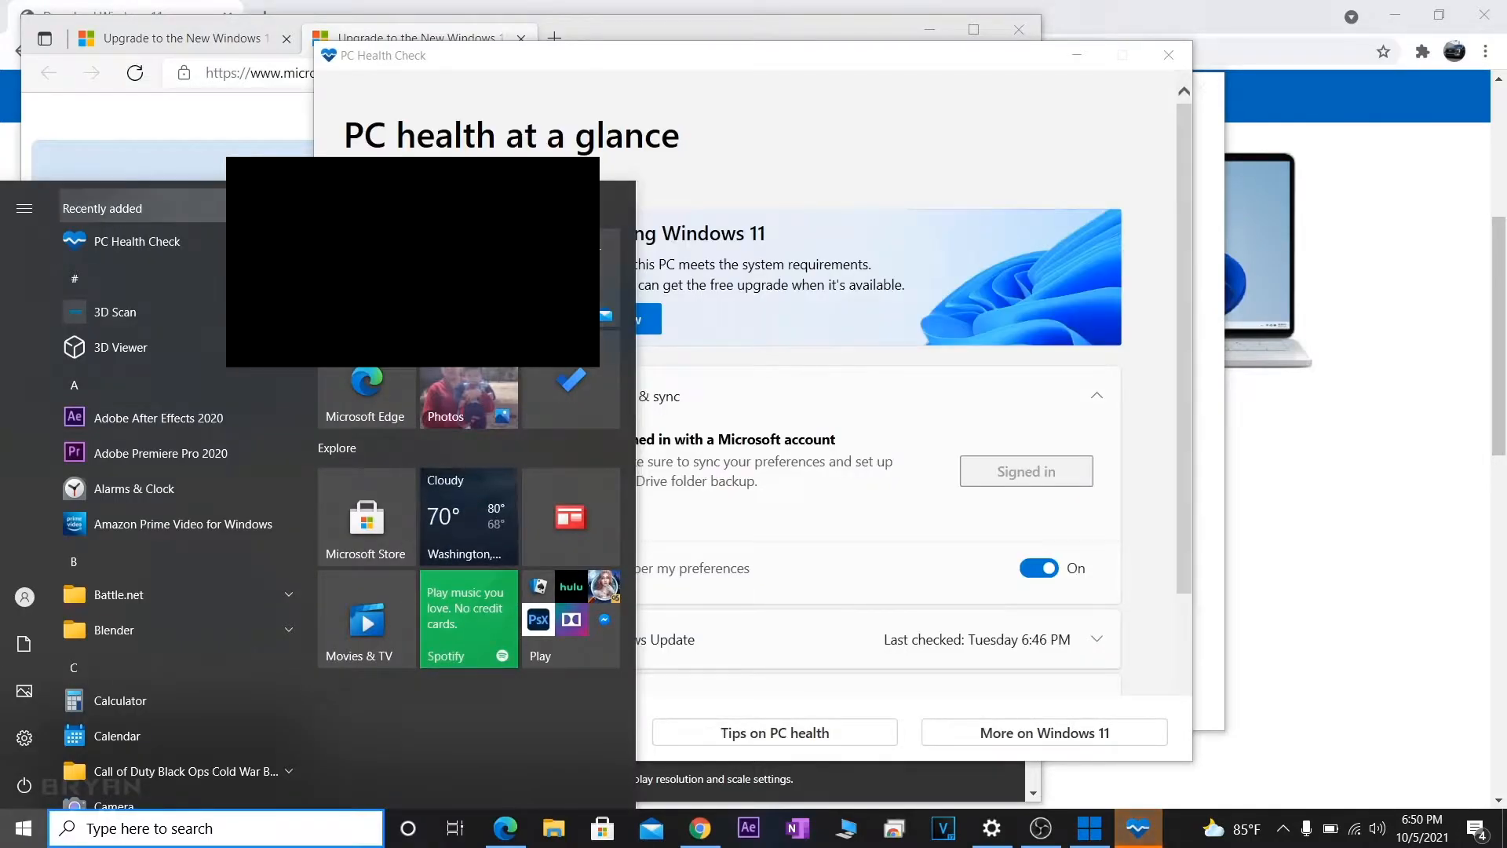
left_click(681, 175)
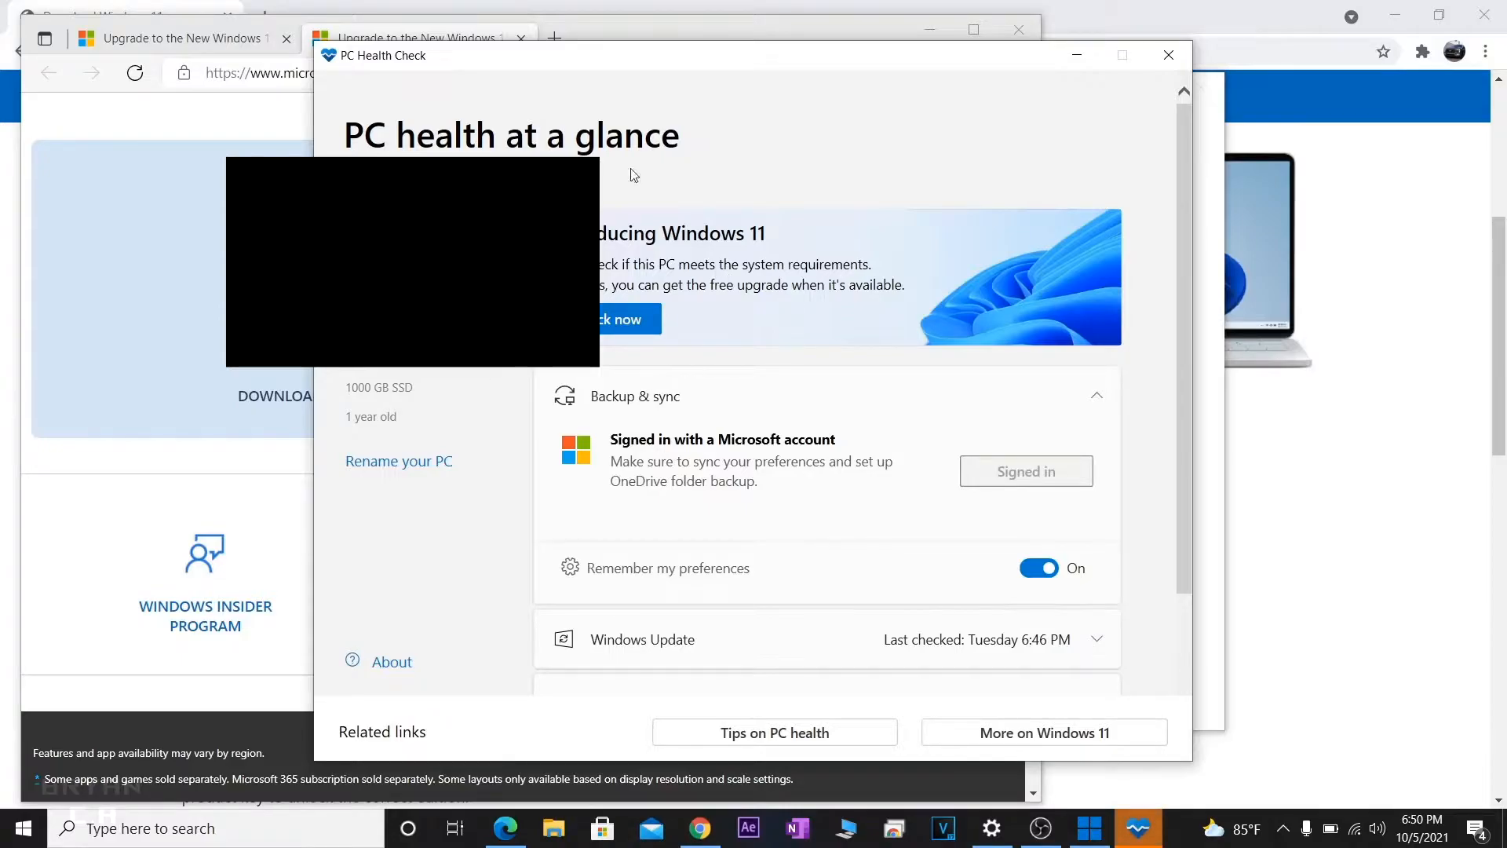
left_click(605, 324)
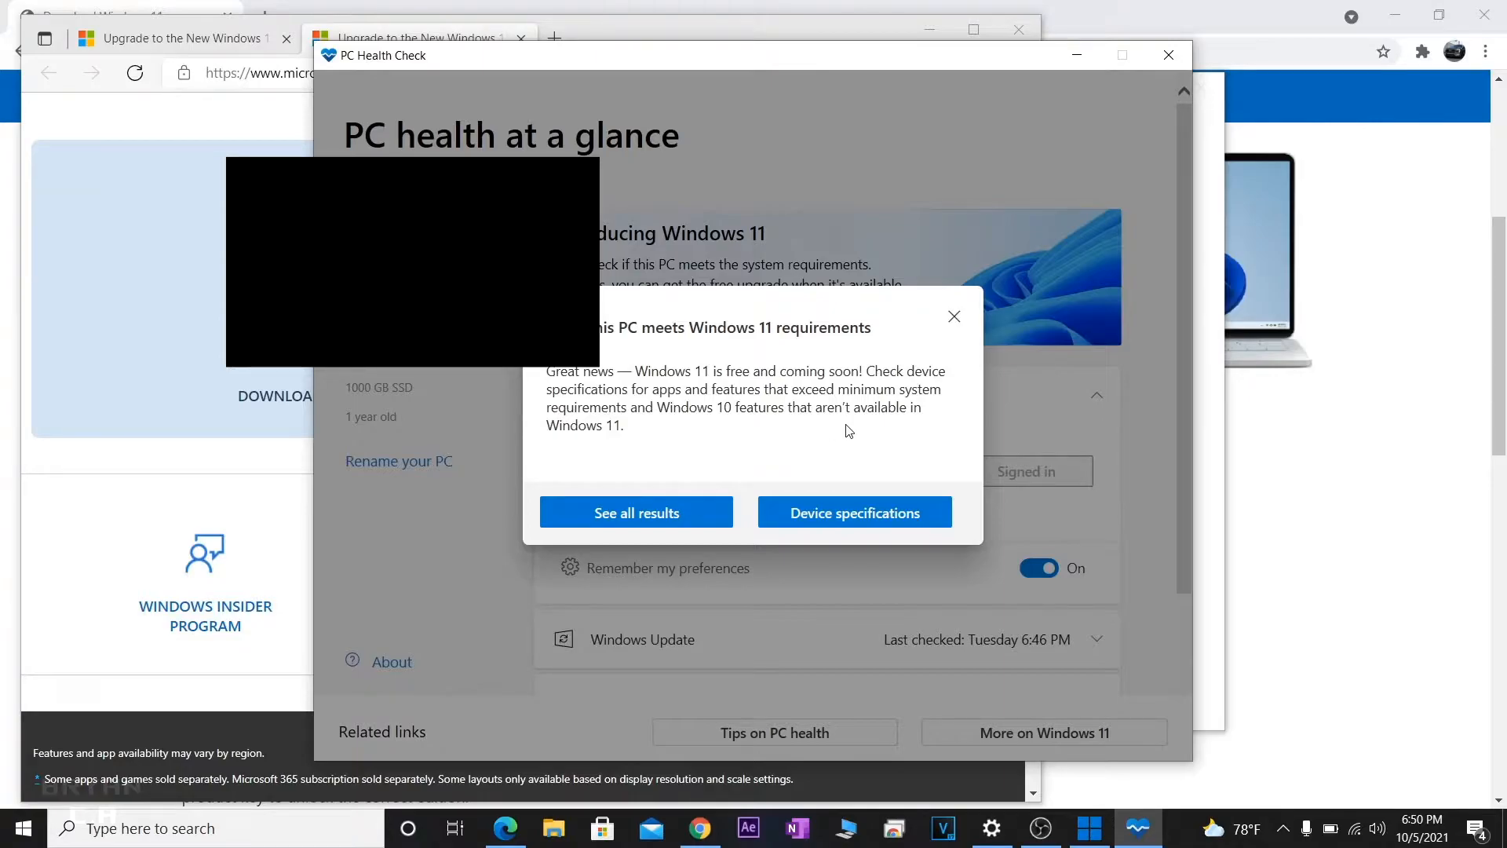
Review the full list of Windows 11 requirement results and close the results dialog
left_click(655, 506)
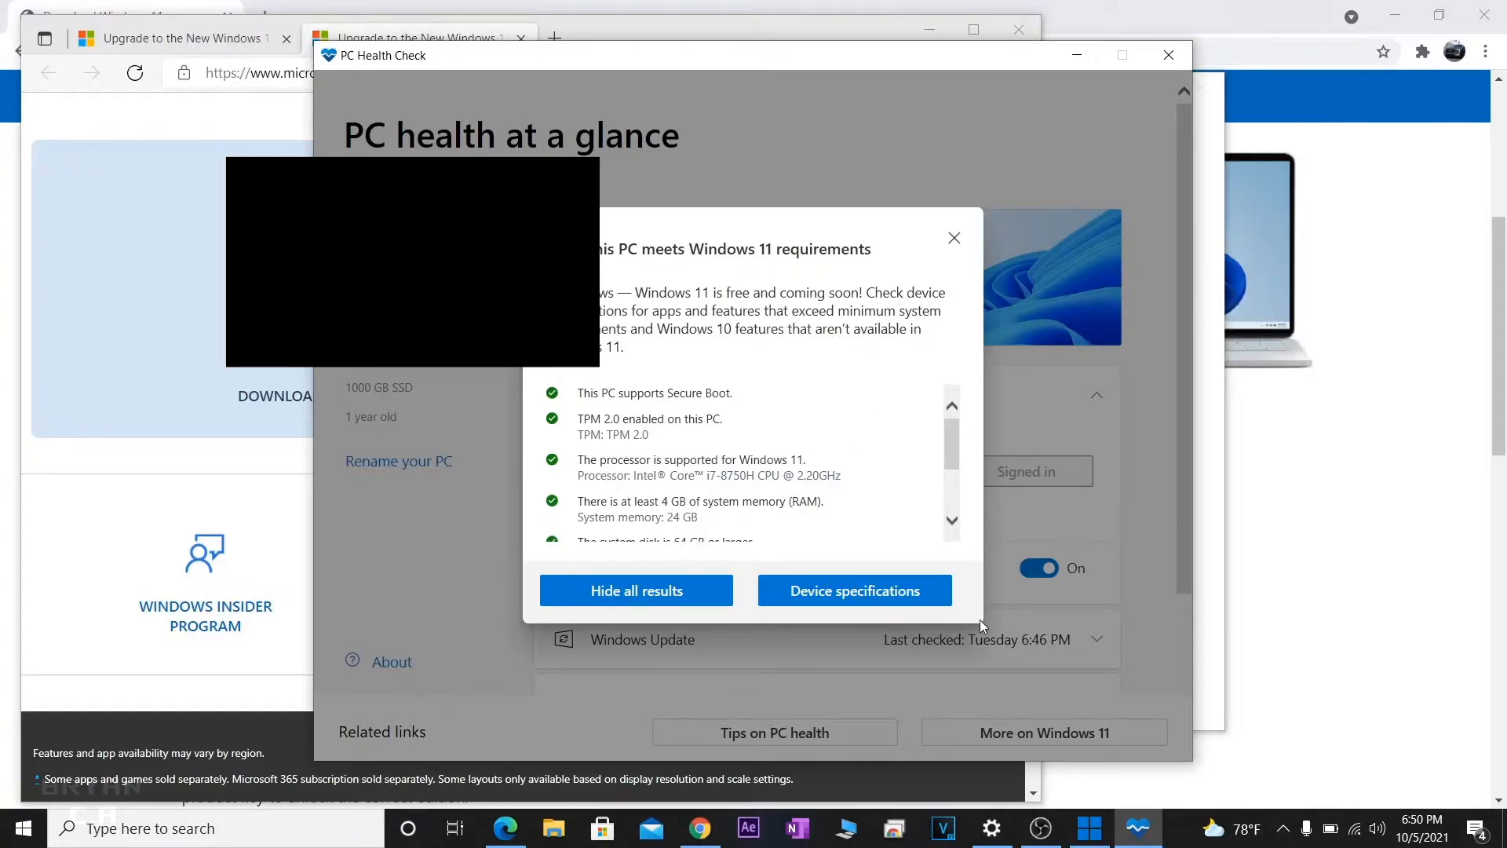
left_click_drag(955, 441, 954, 511)
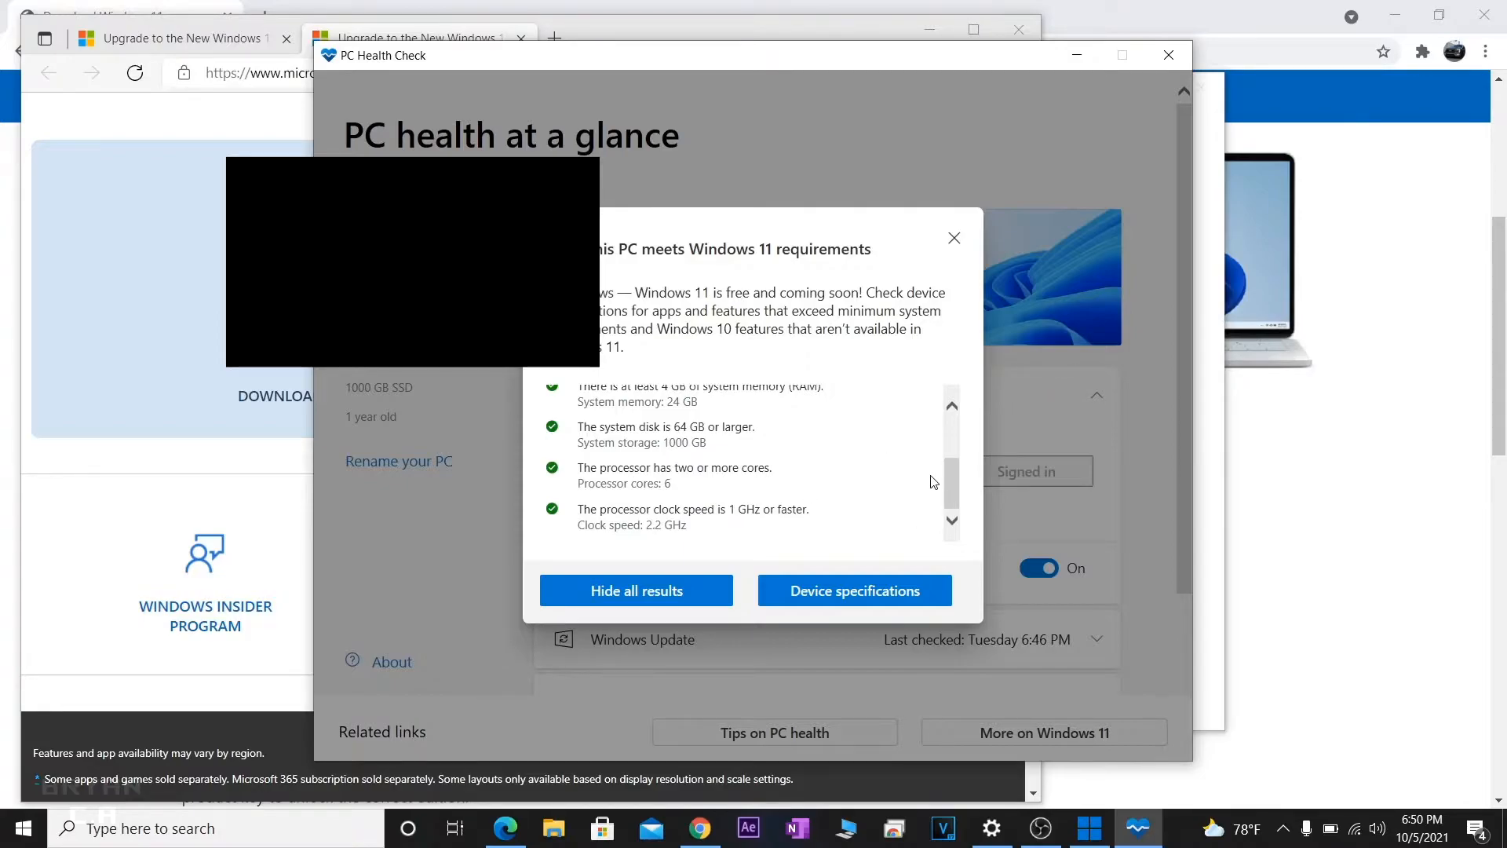
left_click_drag(954, 488, 979, 318)
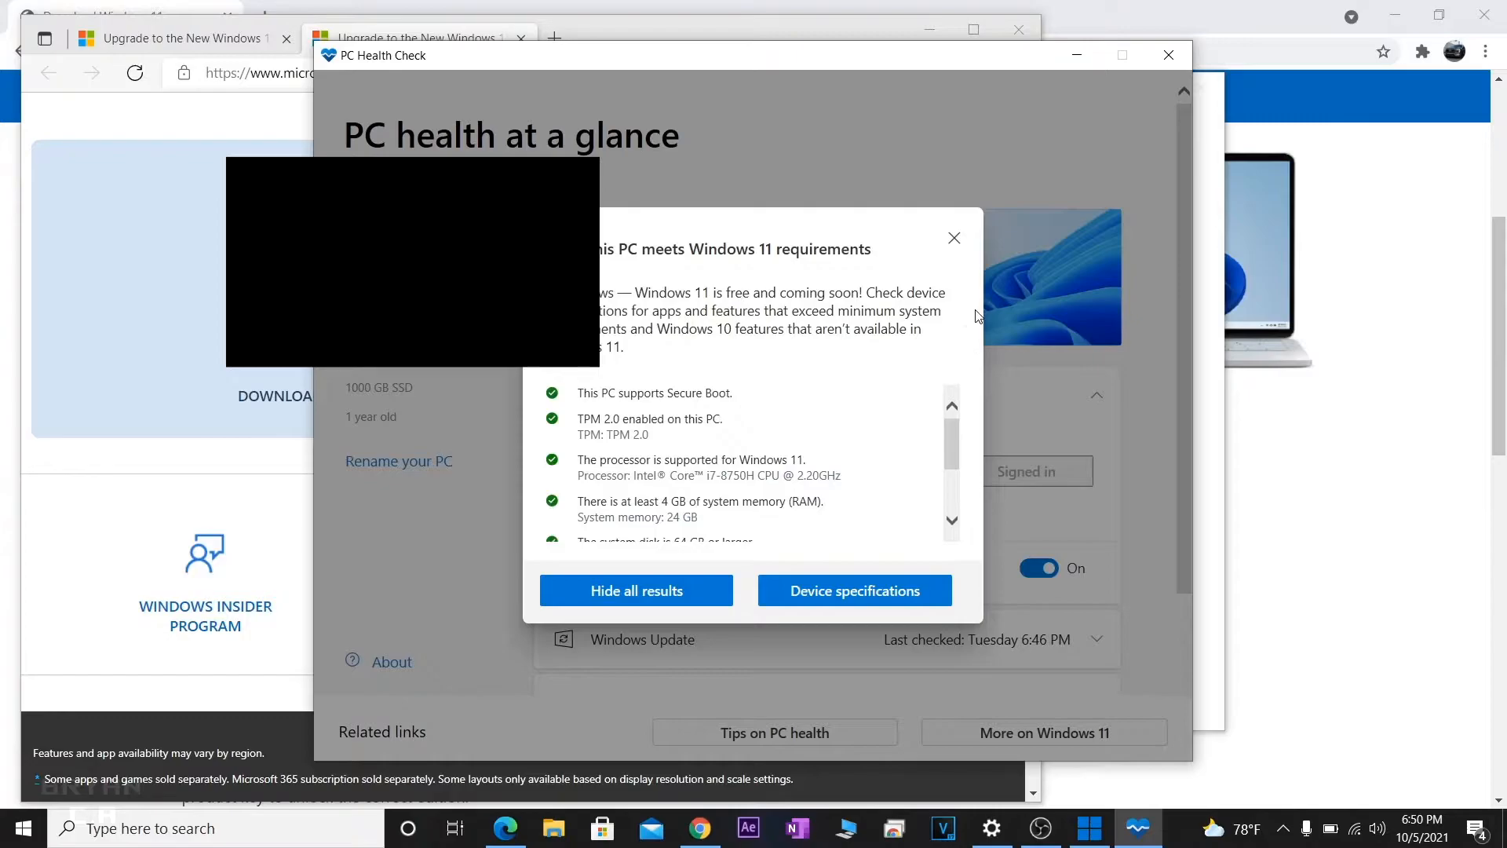
left_click(952, 239)
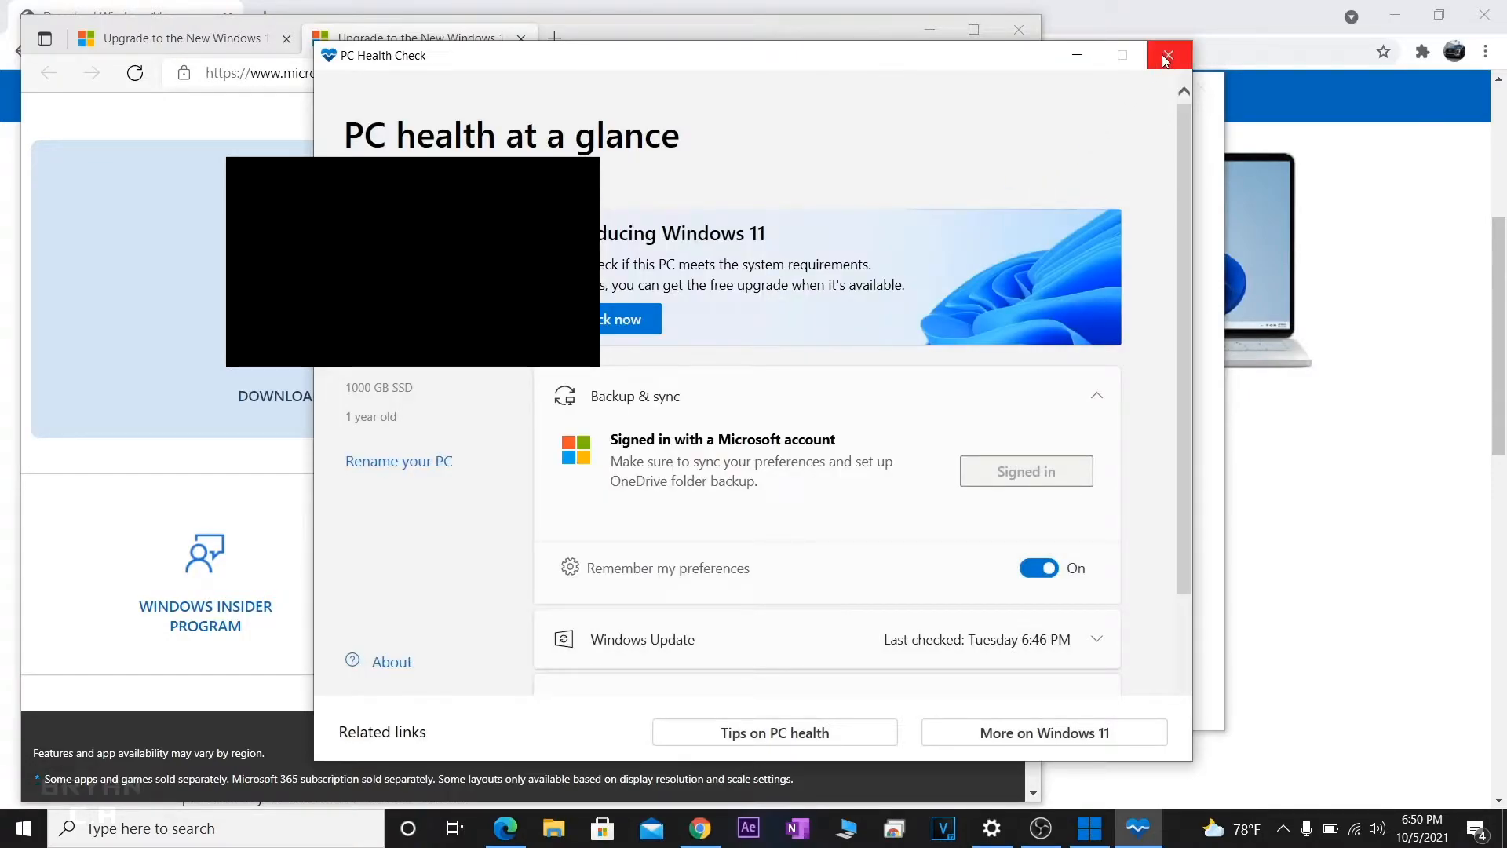
Minimize PC Health Check, the Edge window and the Installation Assistant to return to the Download Windows 11 page in Chrome
left_click(1069, 57)
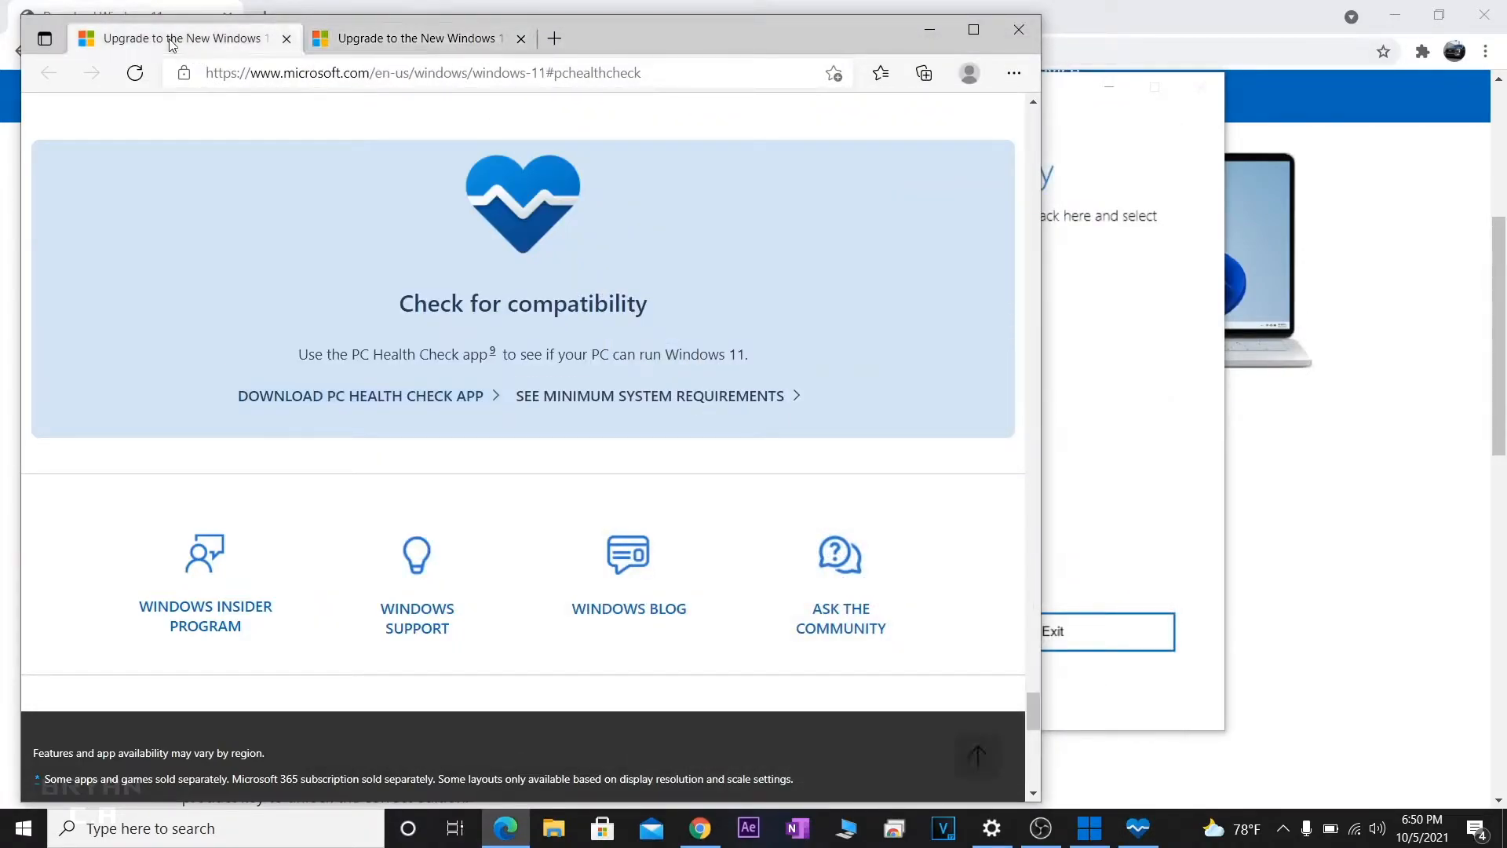
left_click(406, 49)
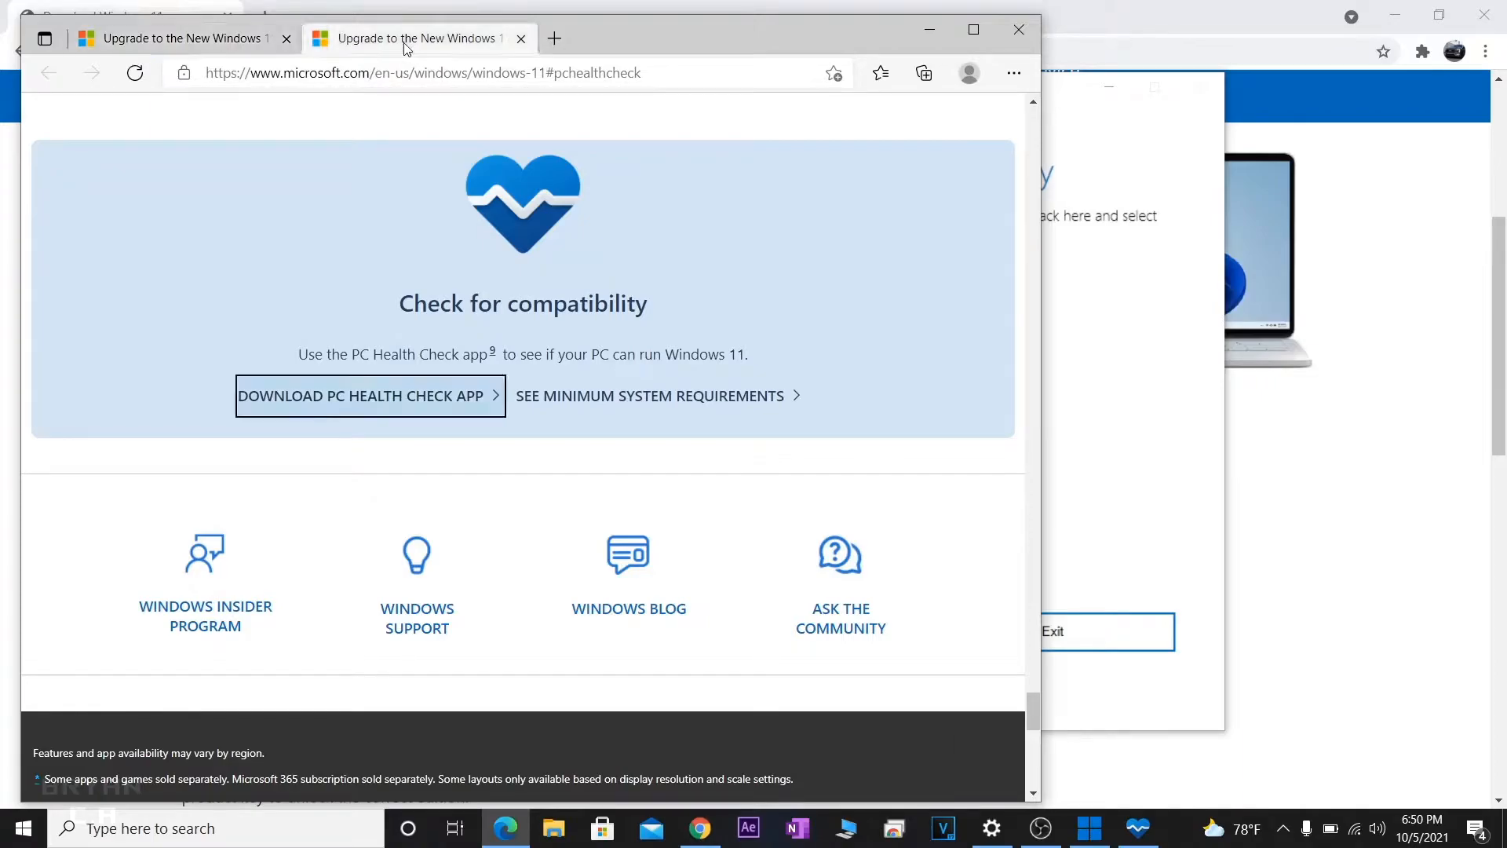
left_click(922, 29)
left_click(1119, 88)
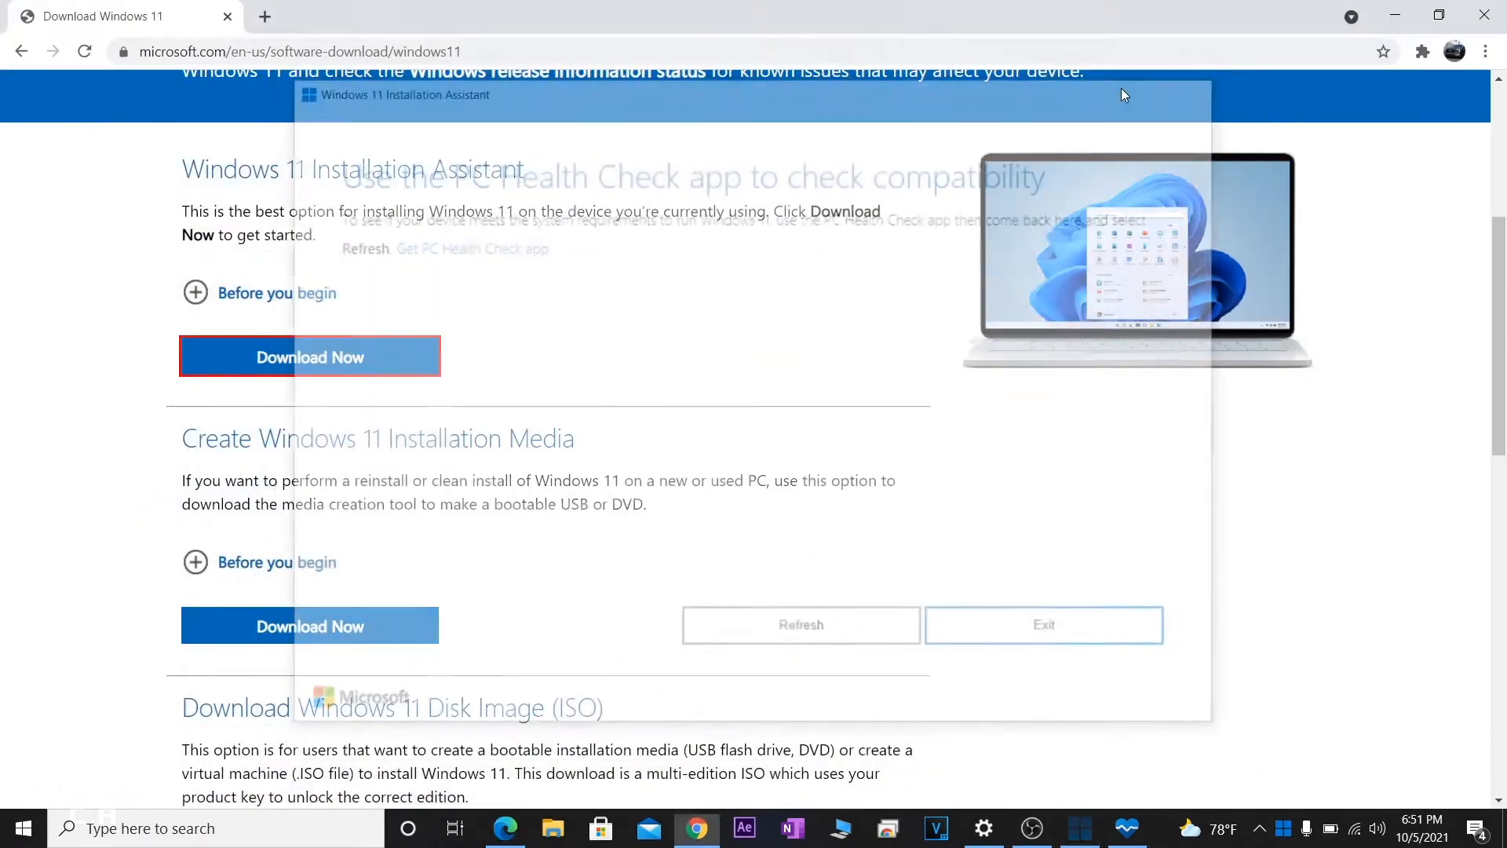
Choose Windows 11 in the Disk Image (ISO) section and request its download
left_click_drag(1496, 296, 1499, 354)
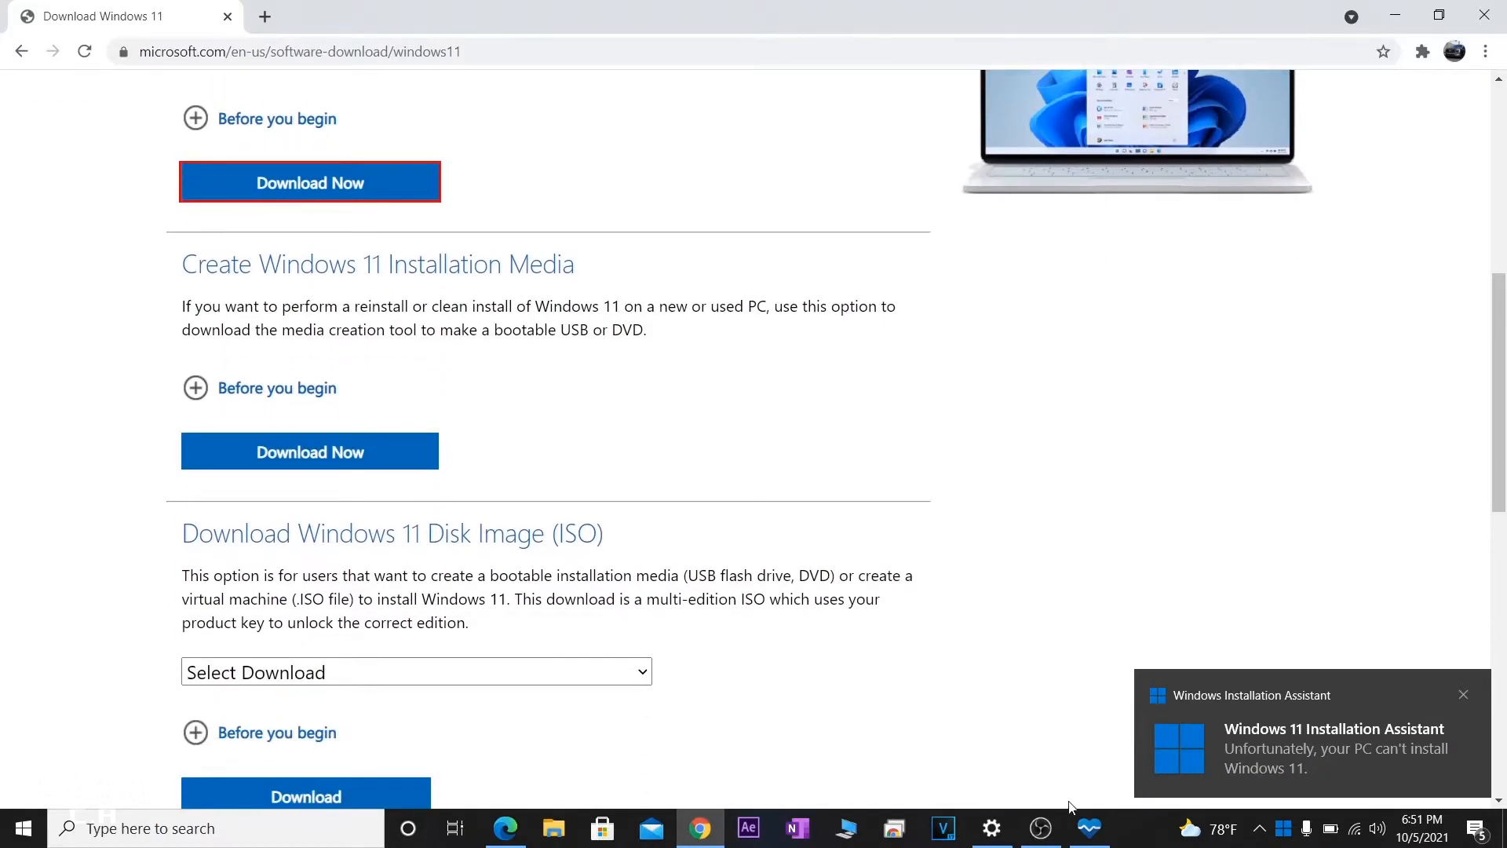
left_click(1223, 756)
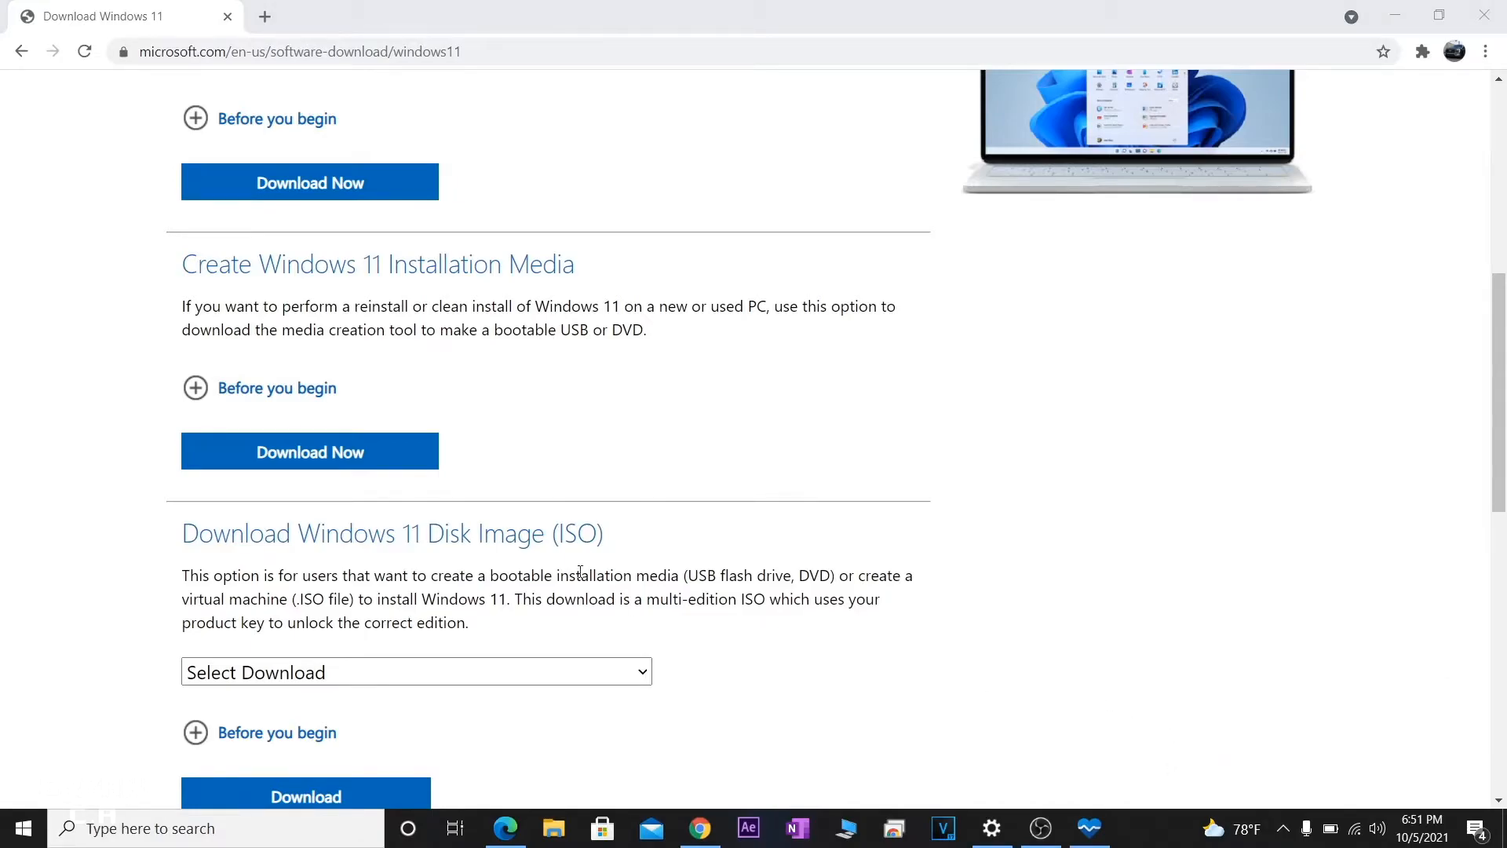
left_click(380, 671)
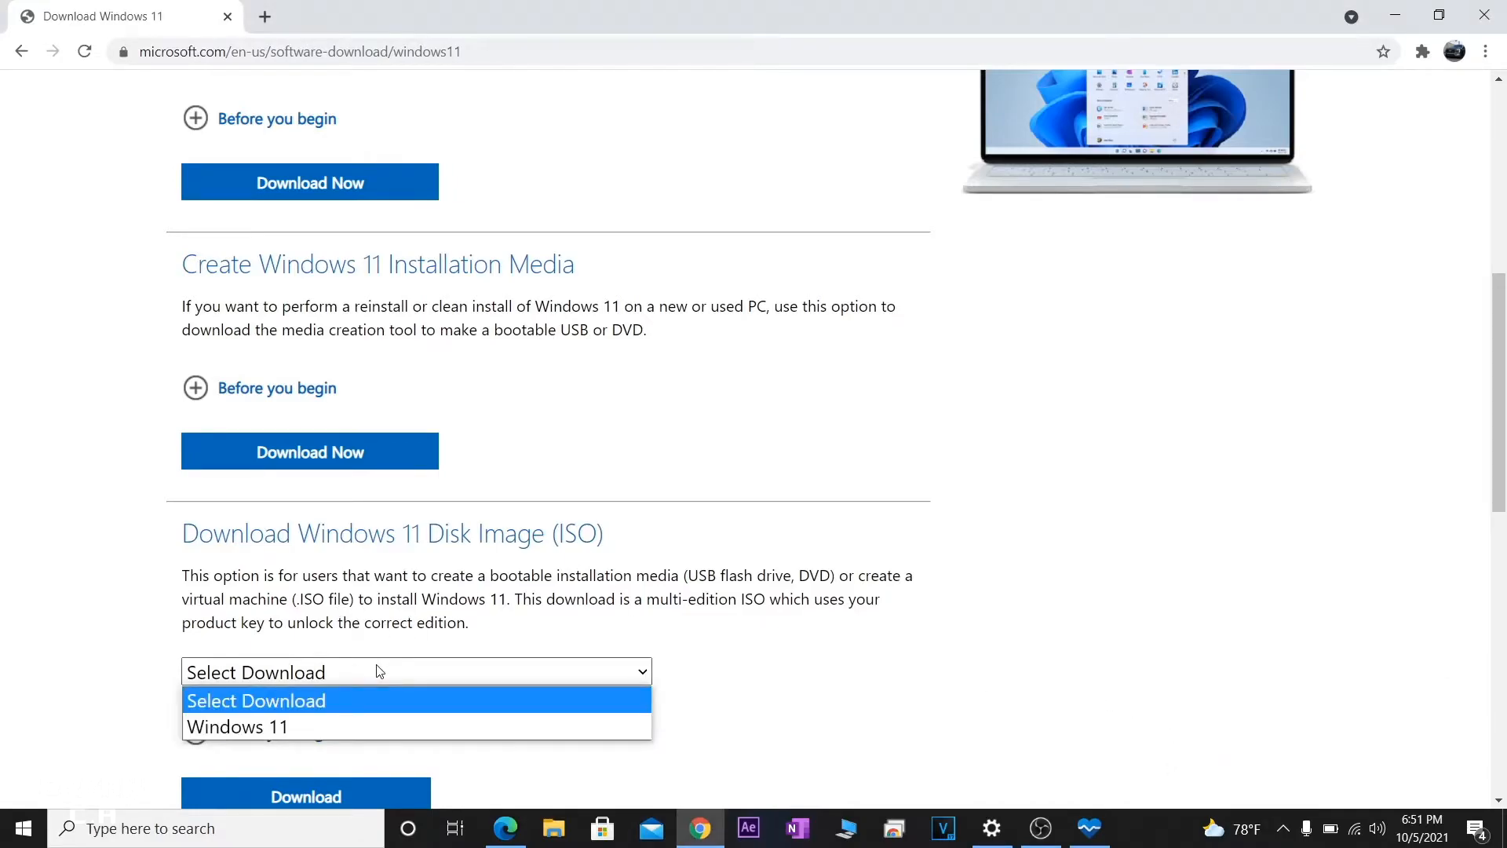
left_click(251, 726)
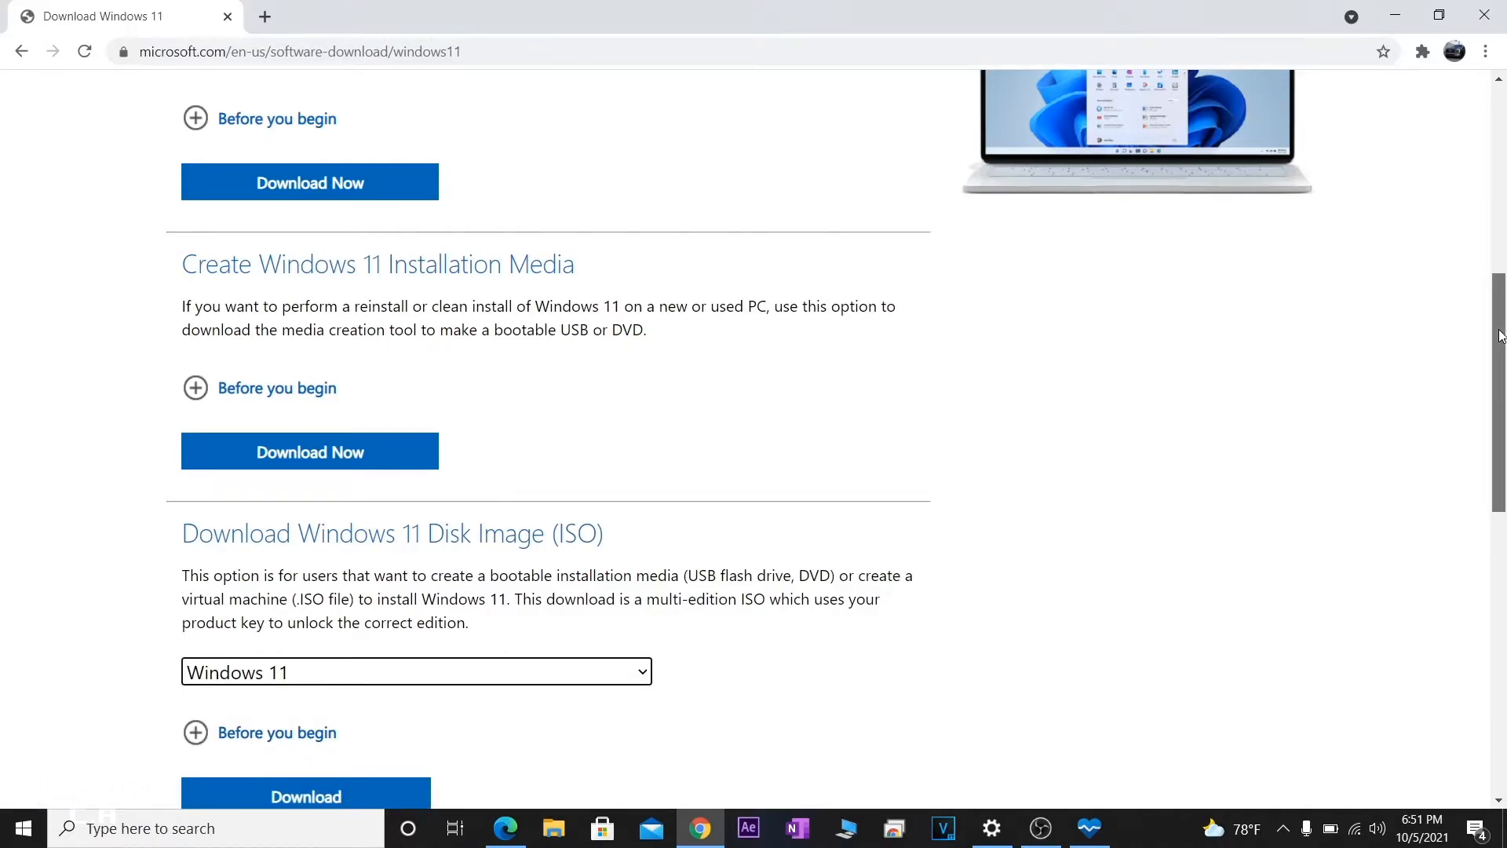
left_click_drag(1500, 336, 1500, 390)
left_click(312, 612)
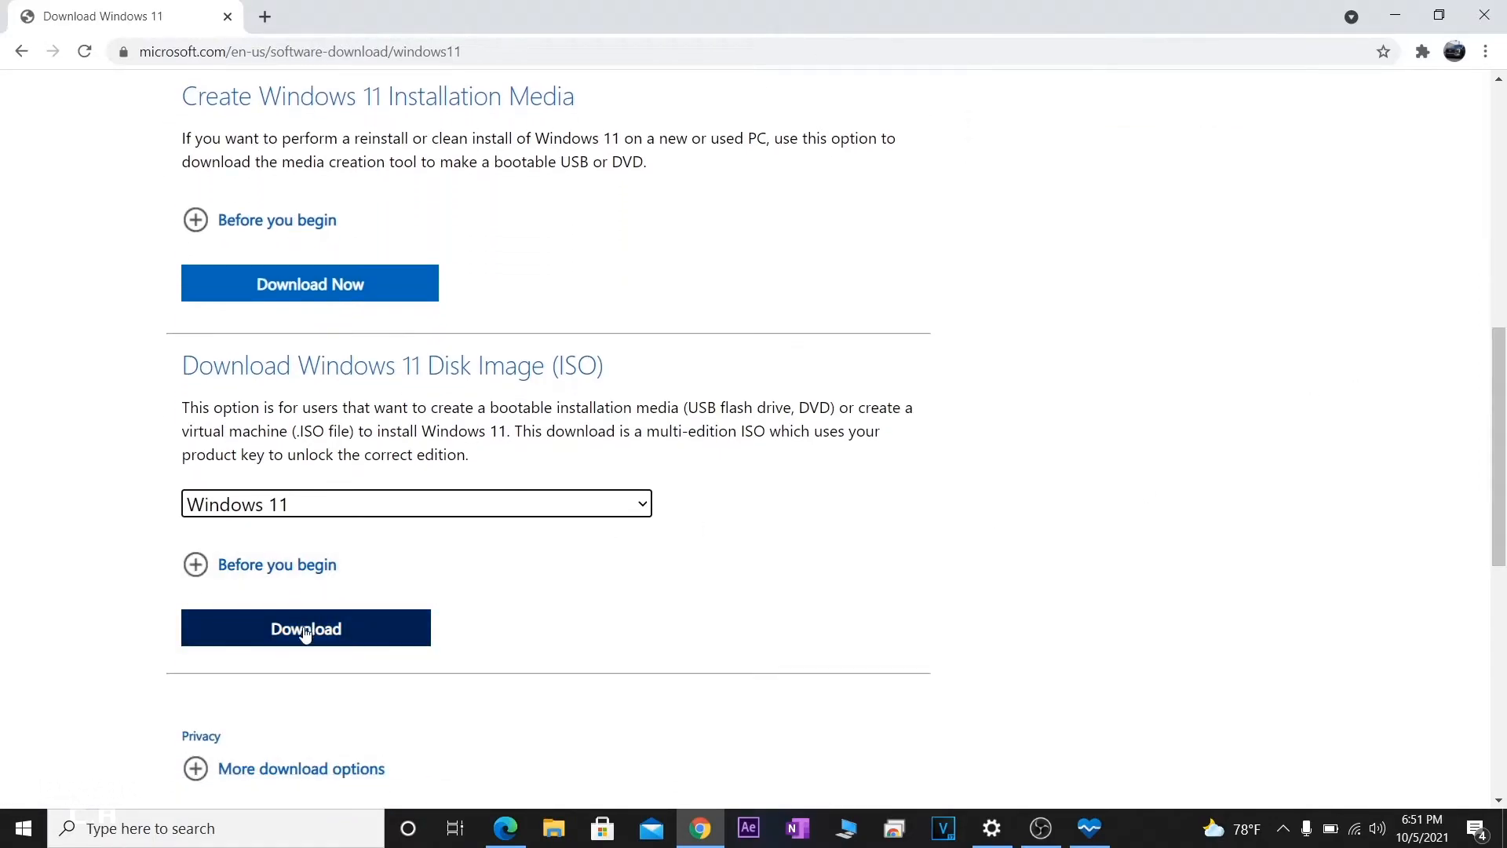
Confirm English as the product language and start the 64-bit Windows 11 ISO download
scroll(303, 629, "down", 5)
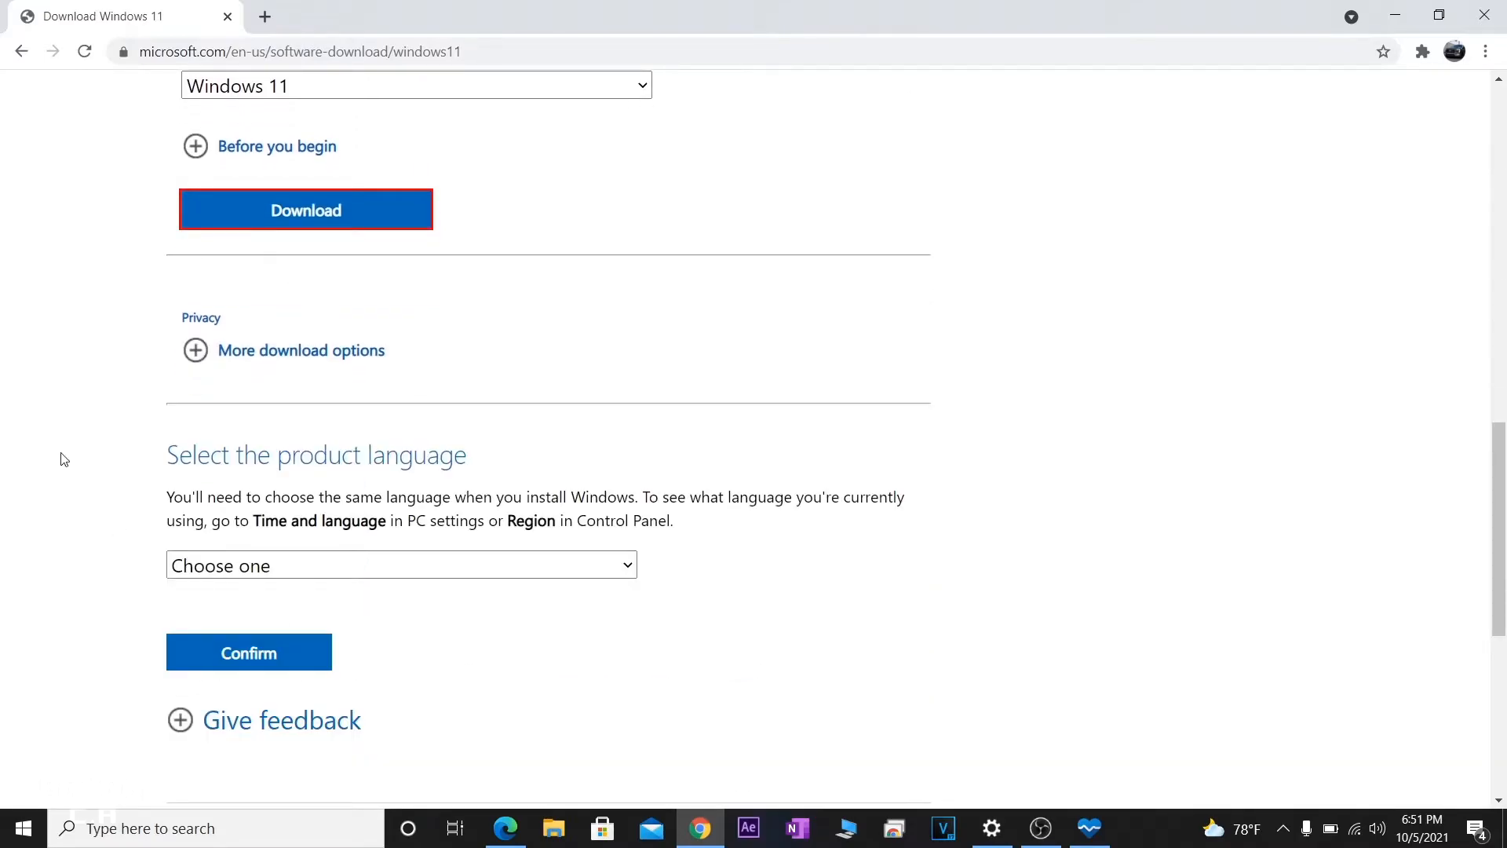
left_click(240, 575)
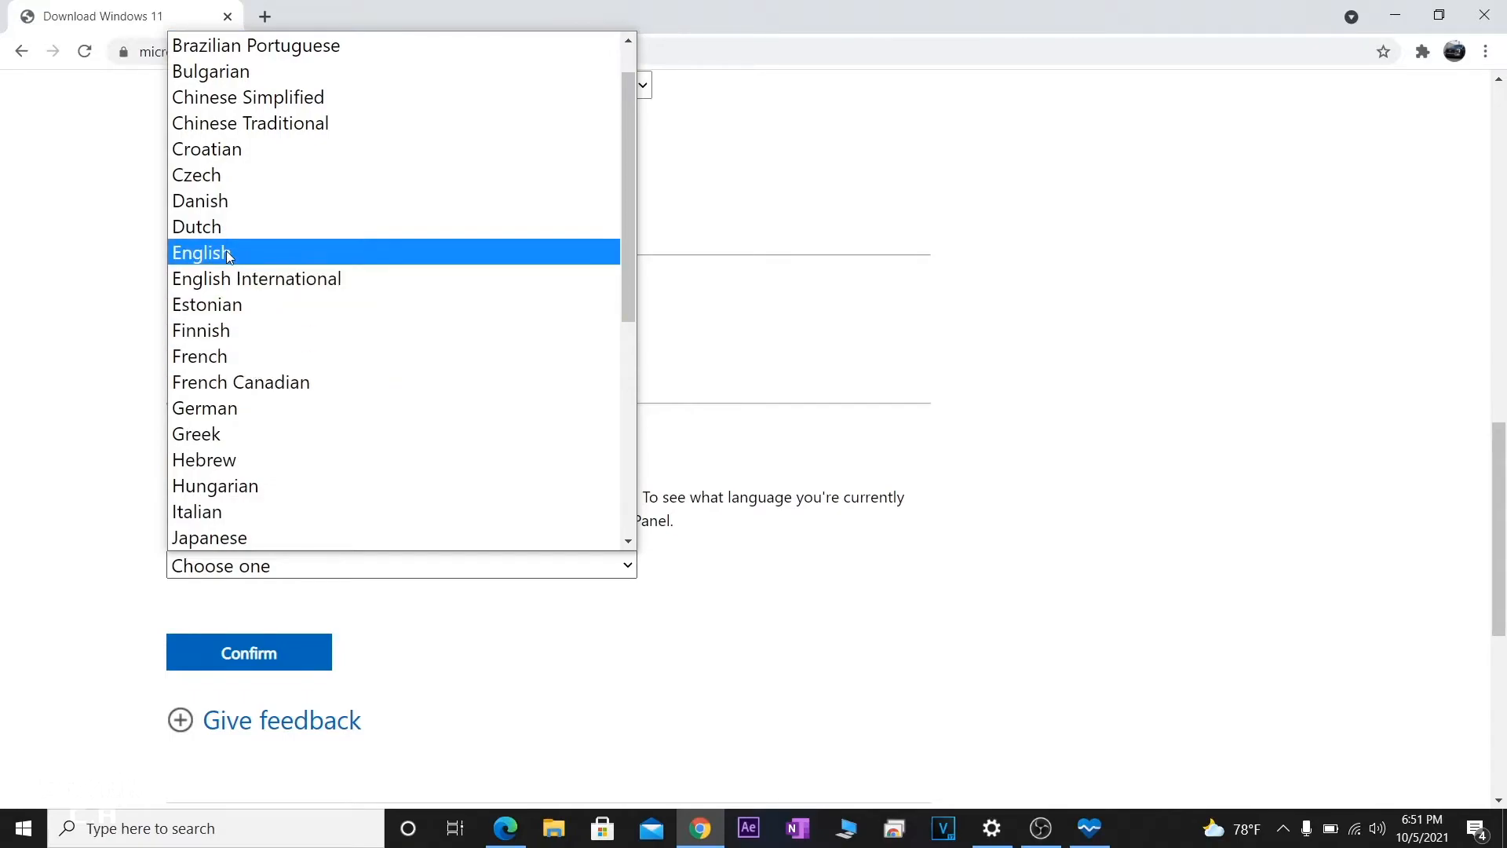
left_click(228, 254)
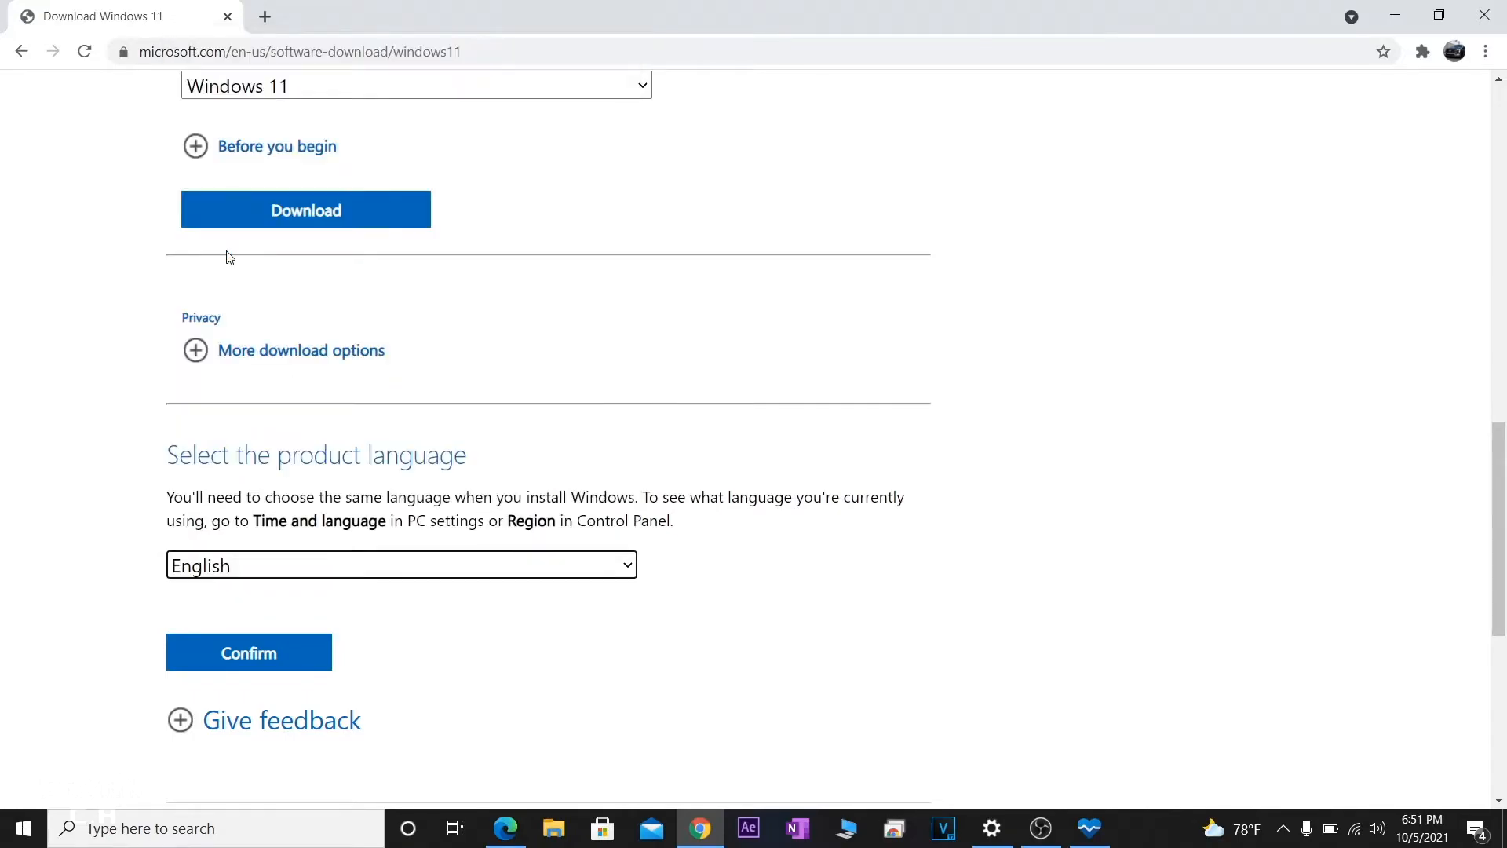
left_click(281, 656)
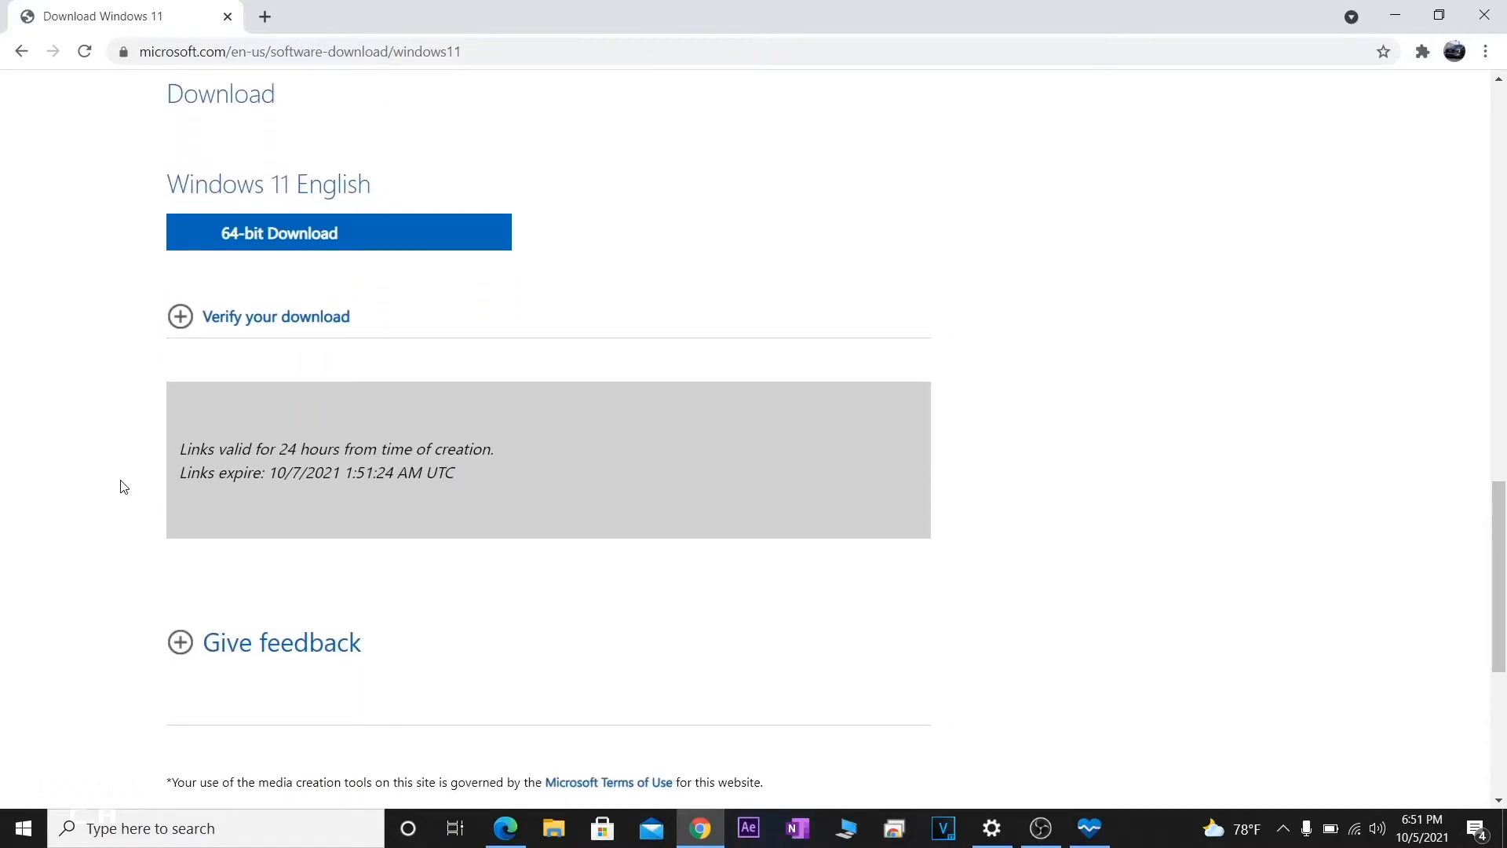
left_click(281, 245)
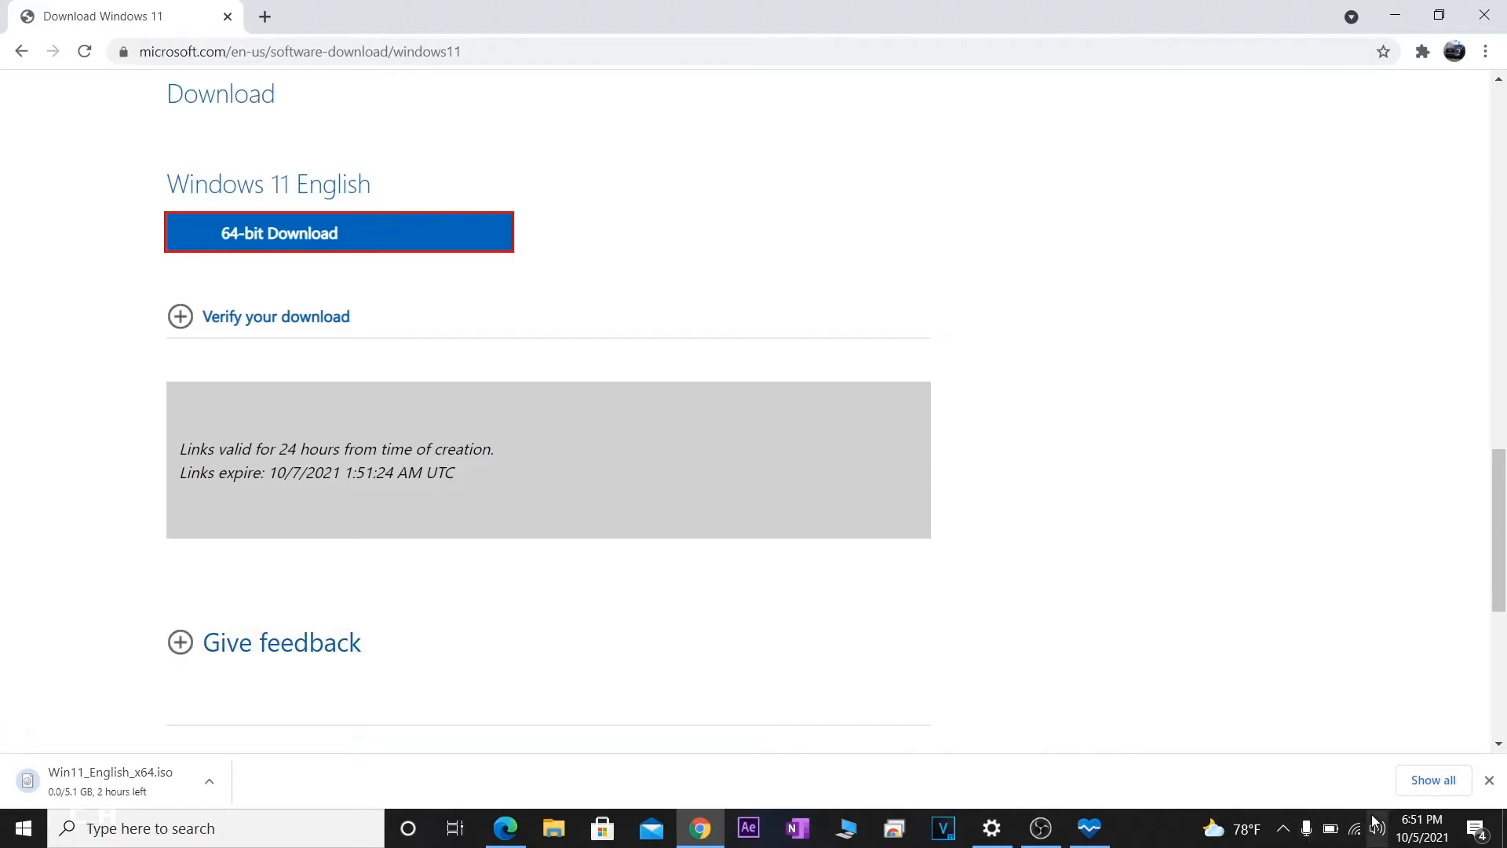
Show the downloaded Win11_English_x64.iso in its Downloads folder
left_click(1362, 841)
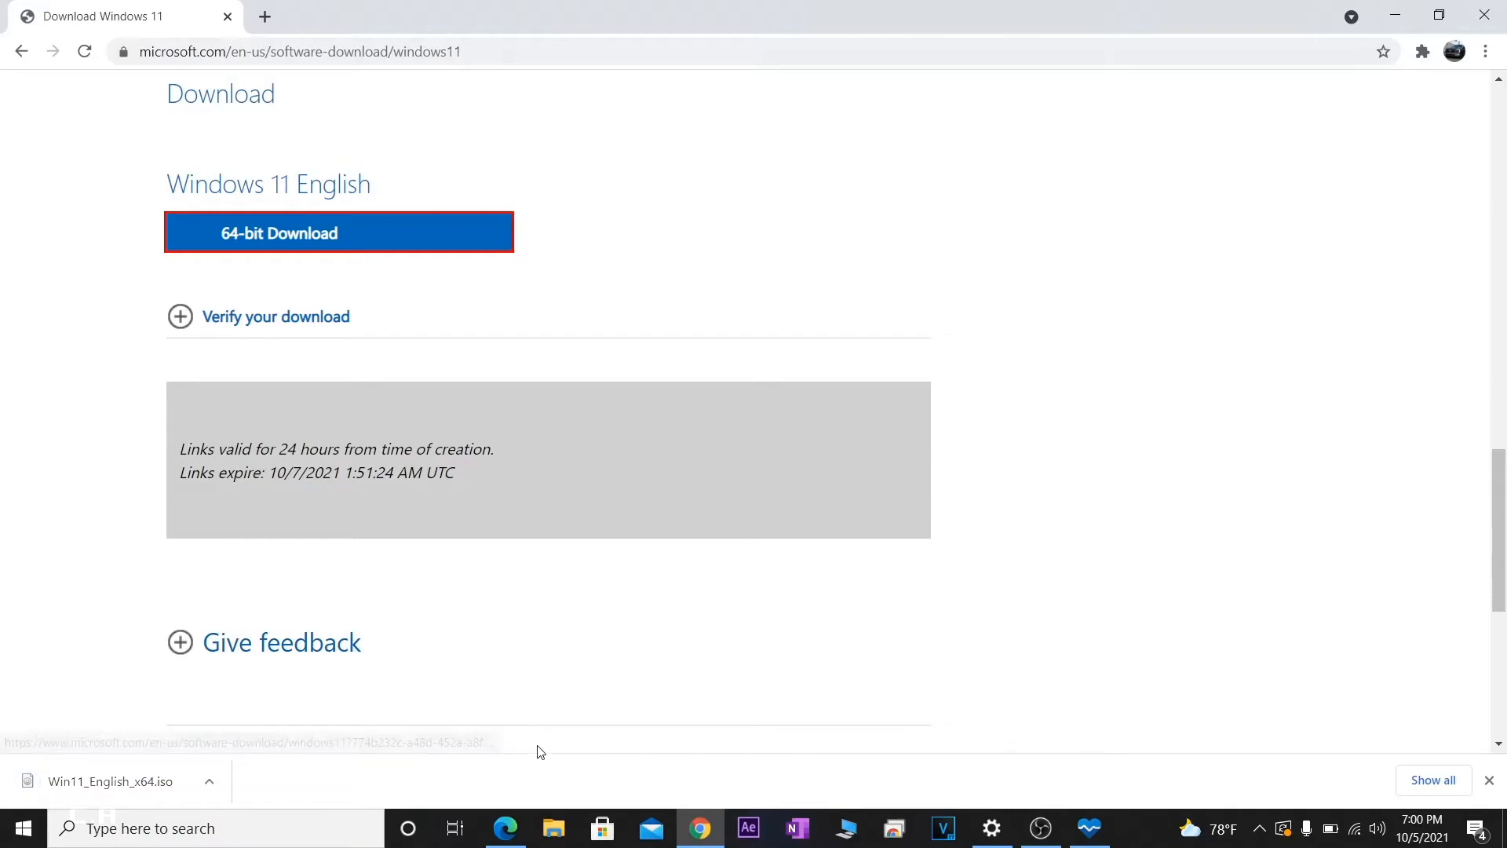
left_click(208, 780)
left_click(275, 714)
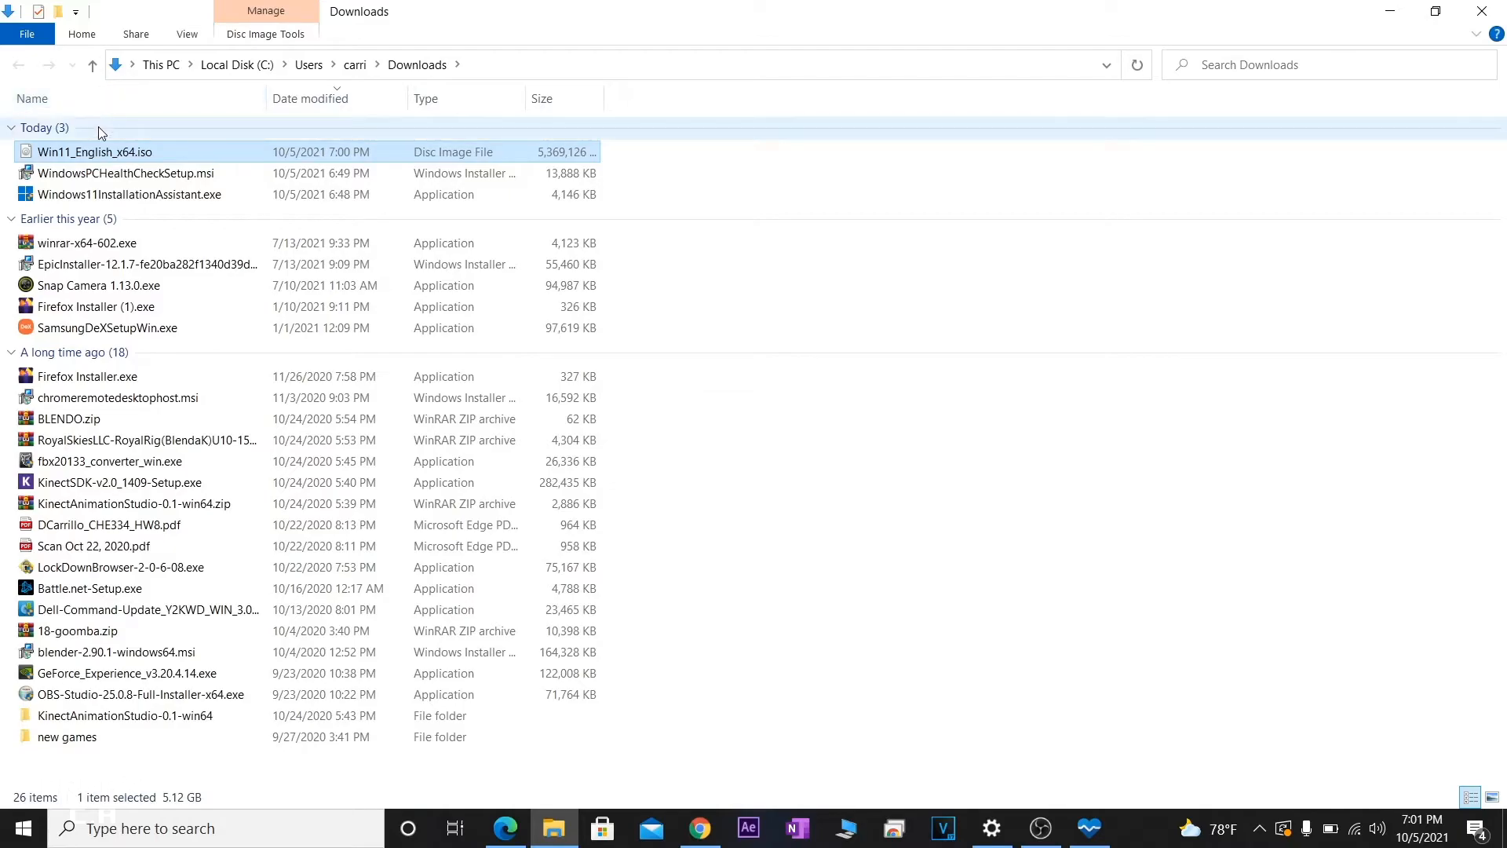
Mount the Win11_English_x64.iso disk image and open its contents
double_click(82, 150)
right_click(81, 147)
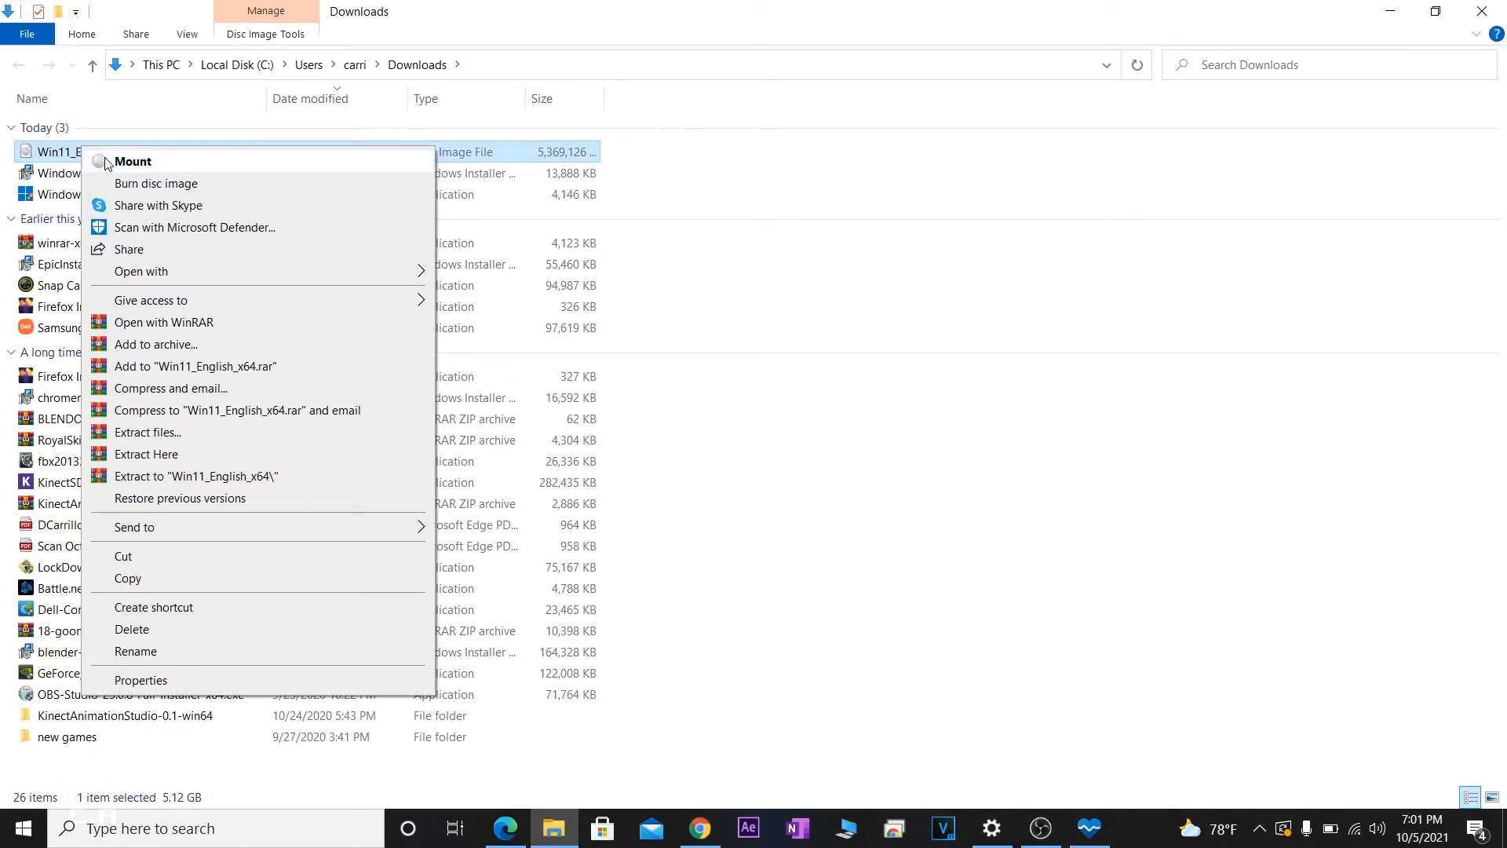
left_click(108, 162)
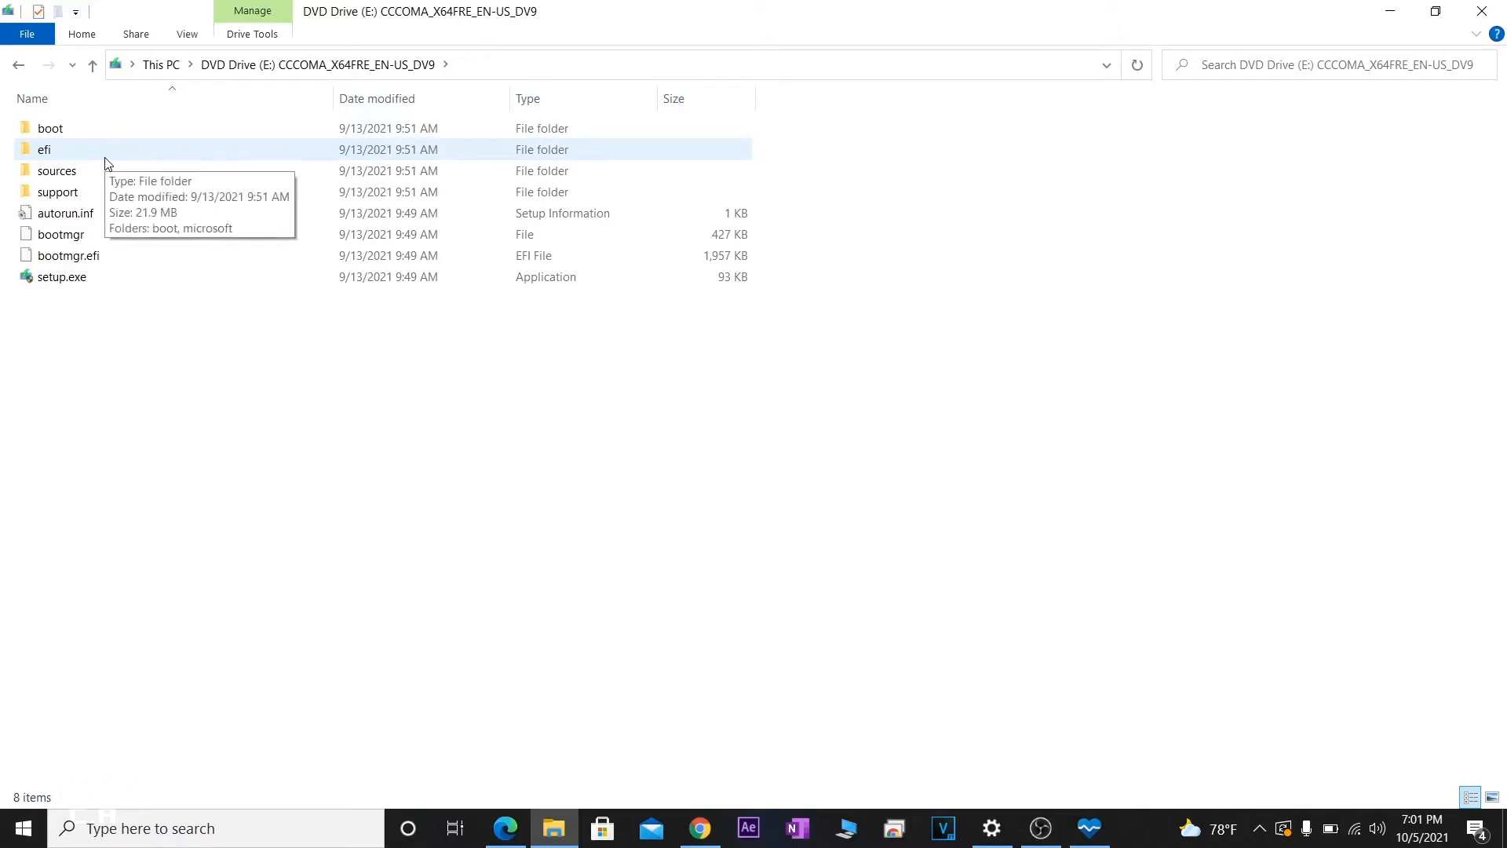
Run setup.exe from the mounted disk image as administrator and install Windows 11 Home, keeping personal files and apps
left_click(77, 277)
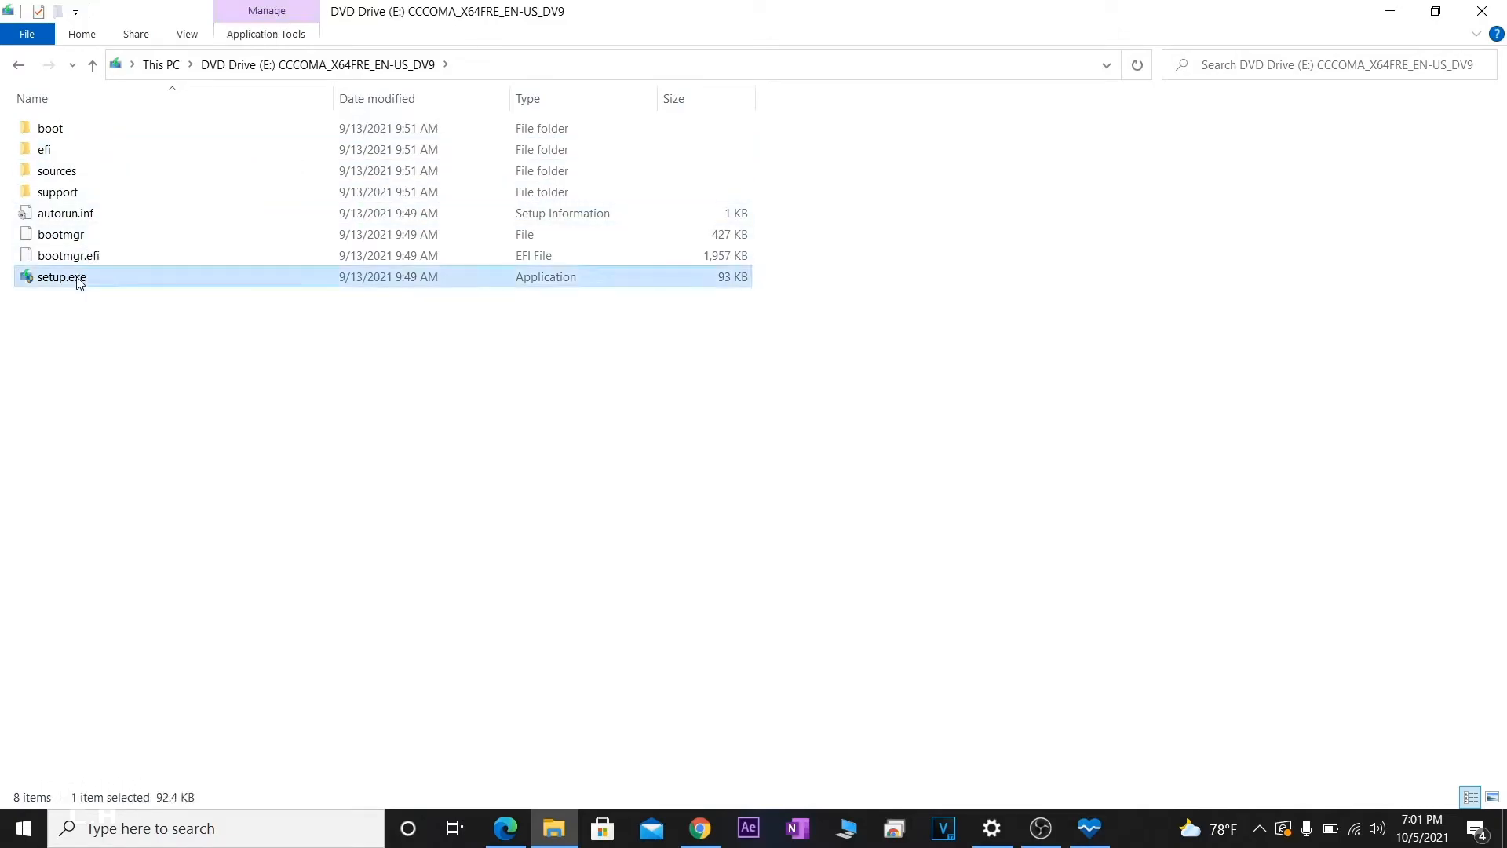
right_click(77, 277)
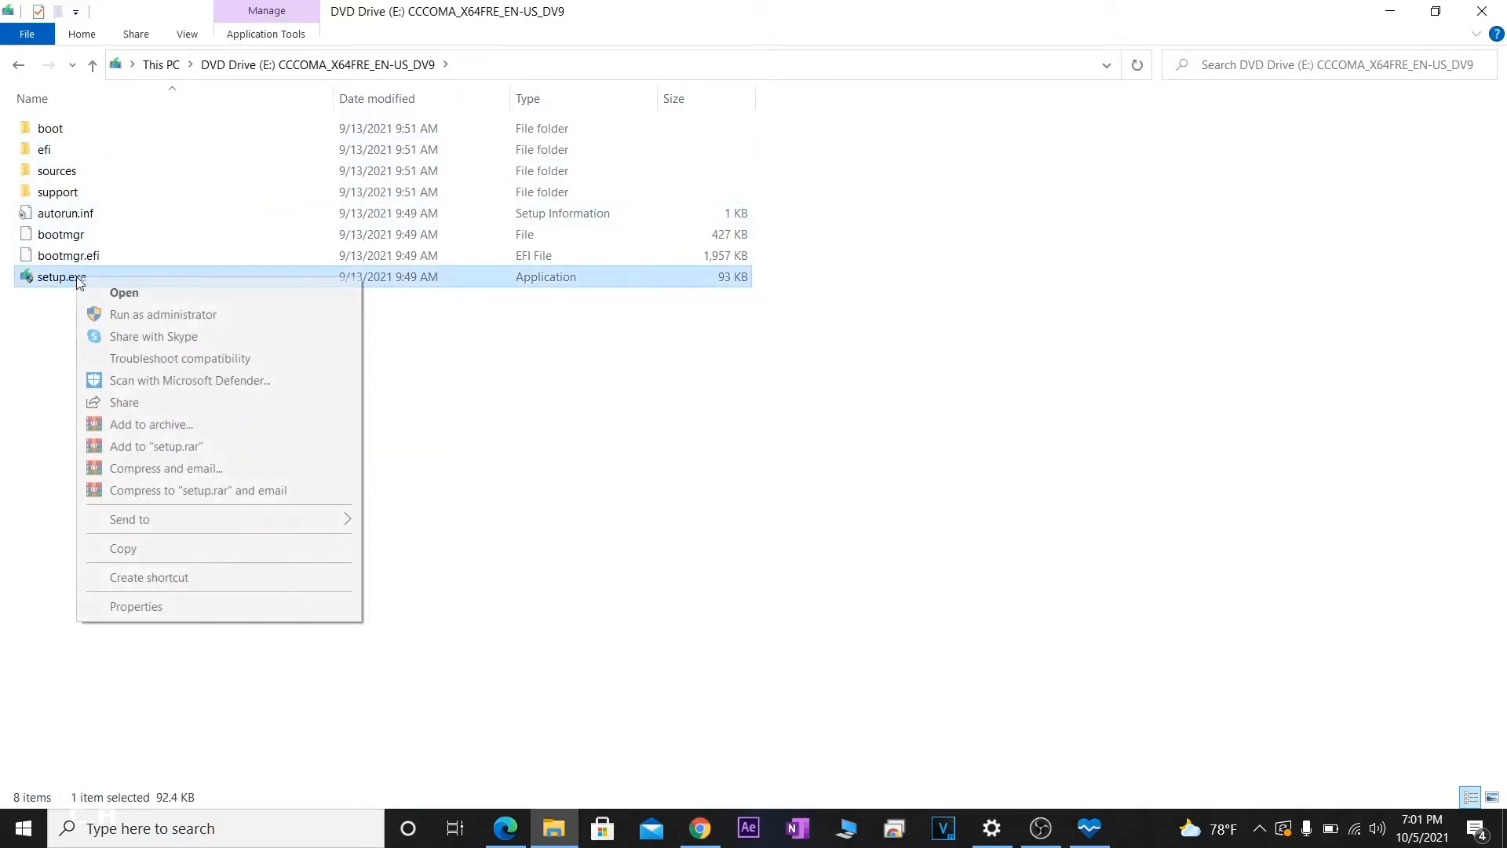
left_click(124, 314)
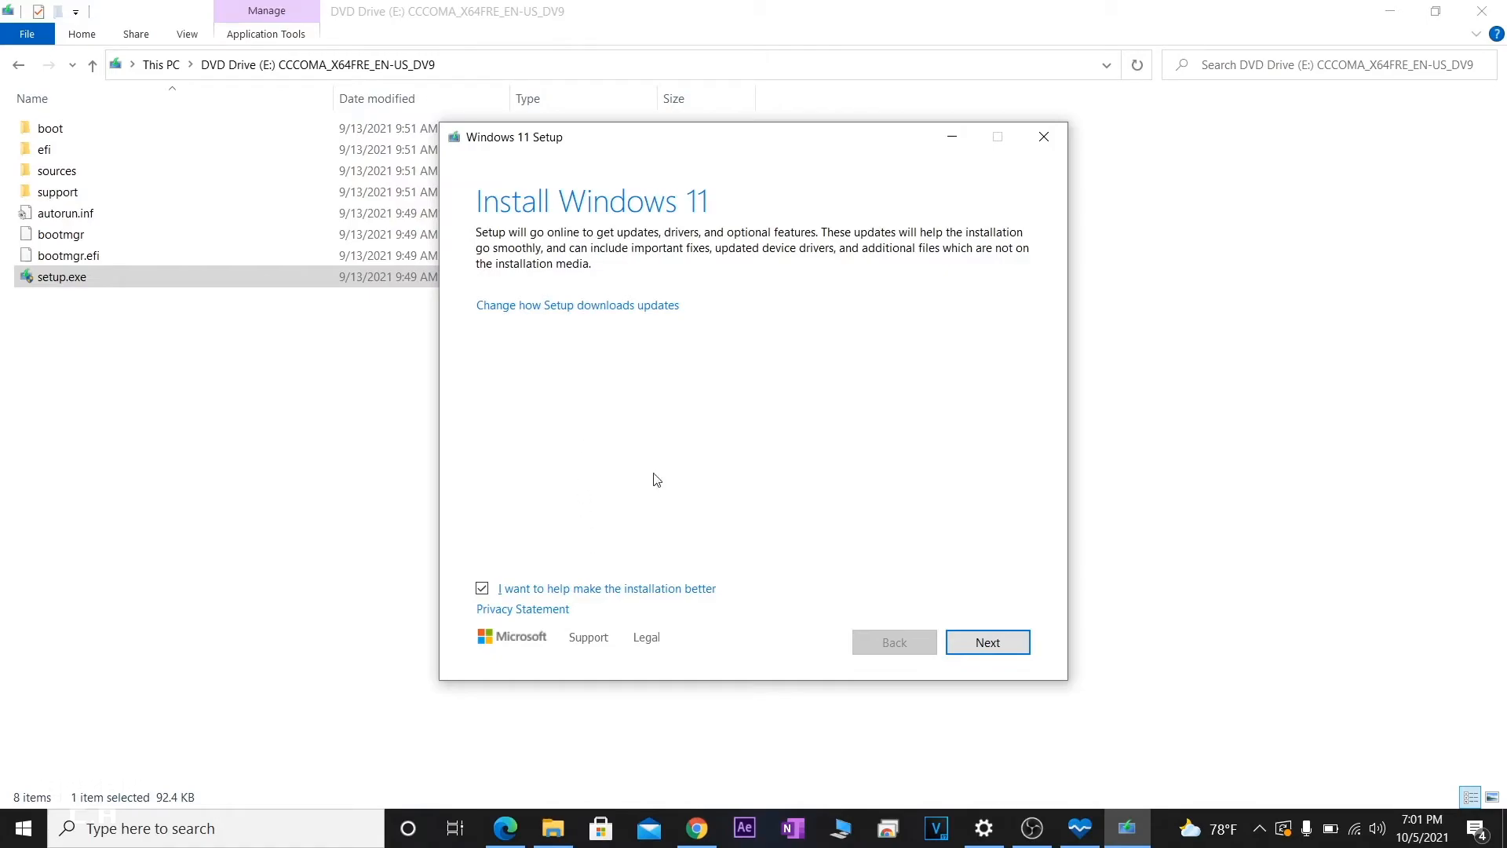
left_click(971, 645)
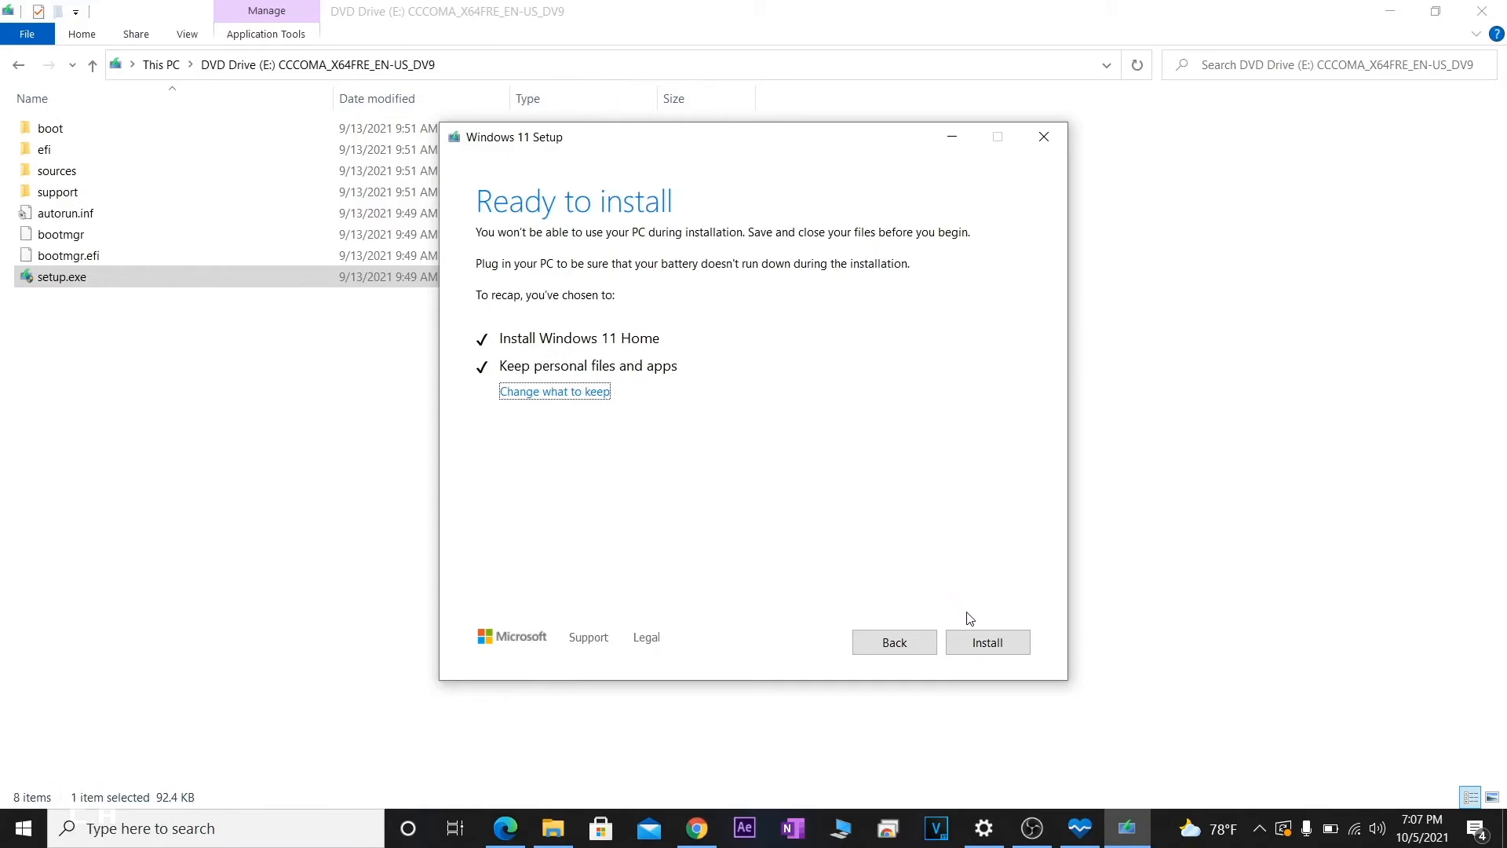
left_click(976, 643)
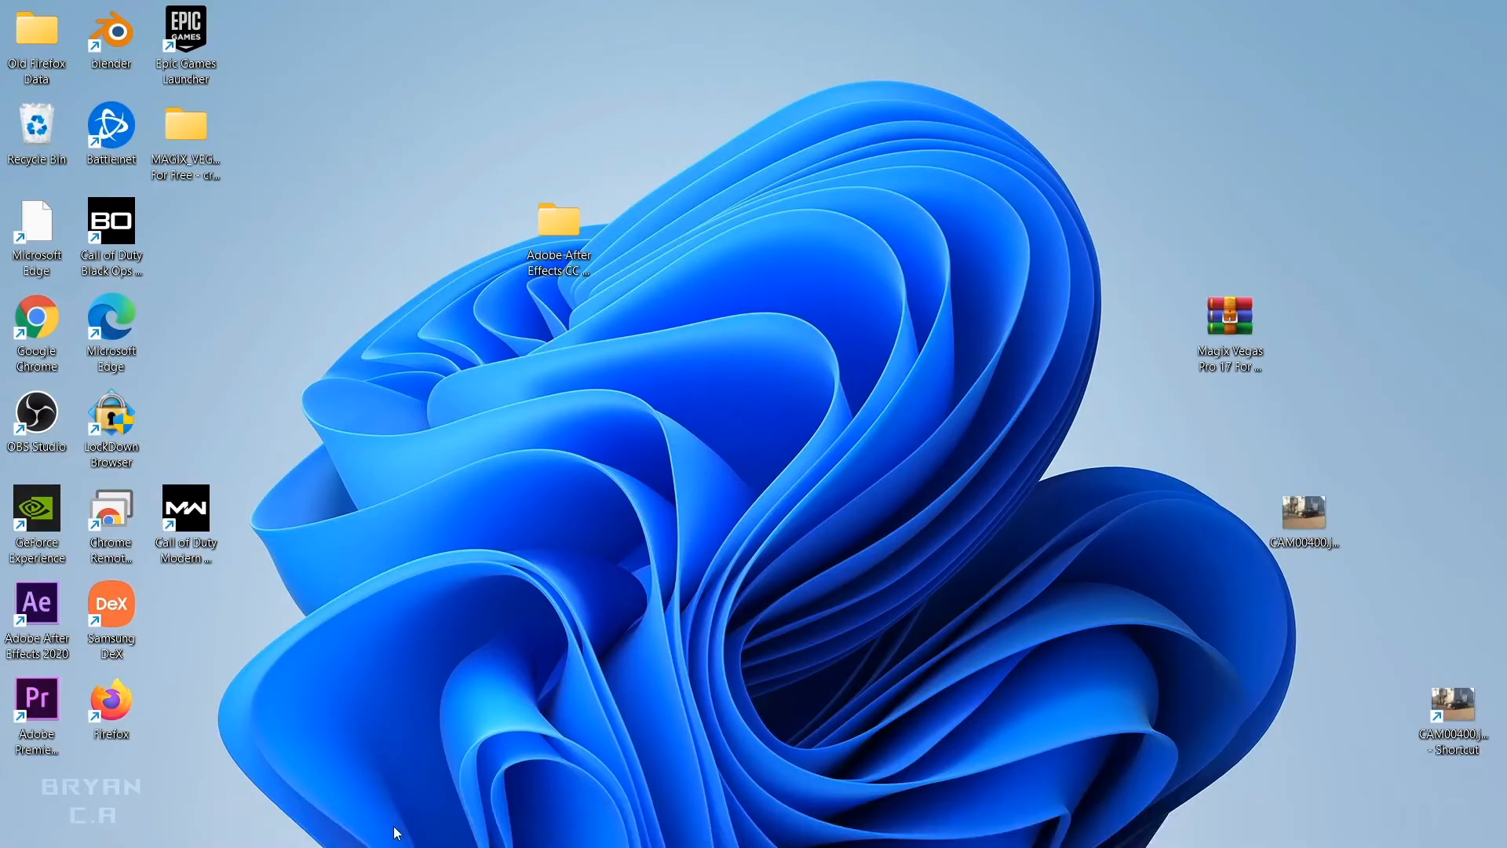
Look over the new Windows 11 Start menu, search and File Explorer, and close File Explorer again
left_click(398, 831)
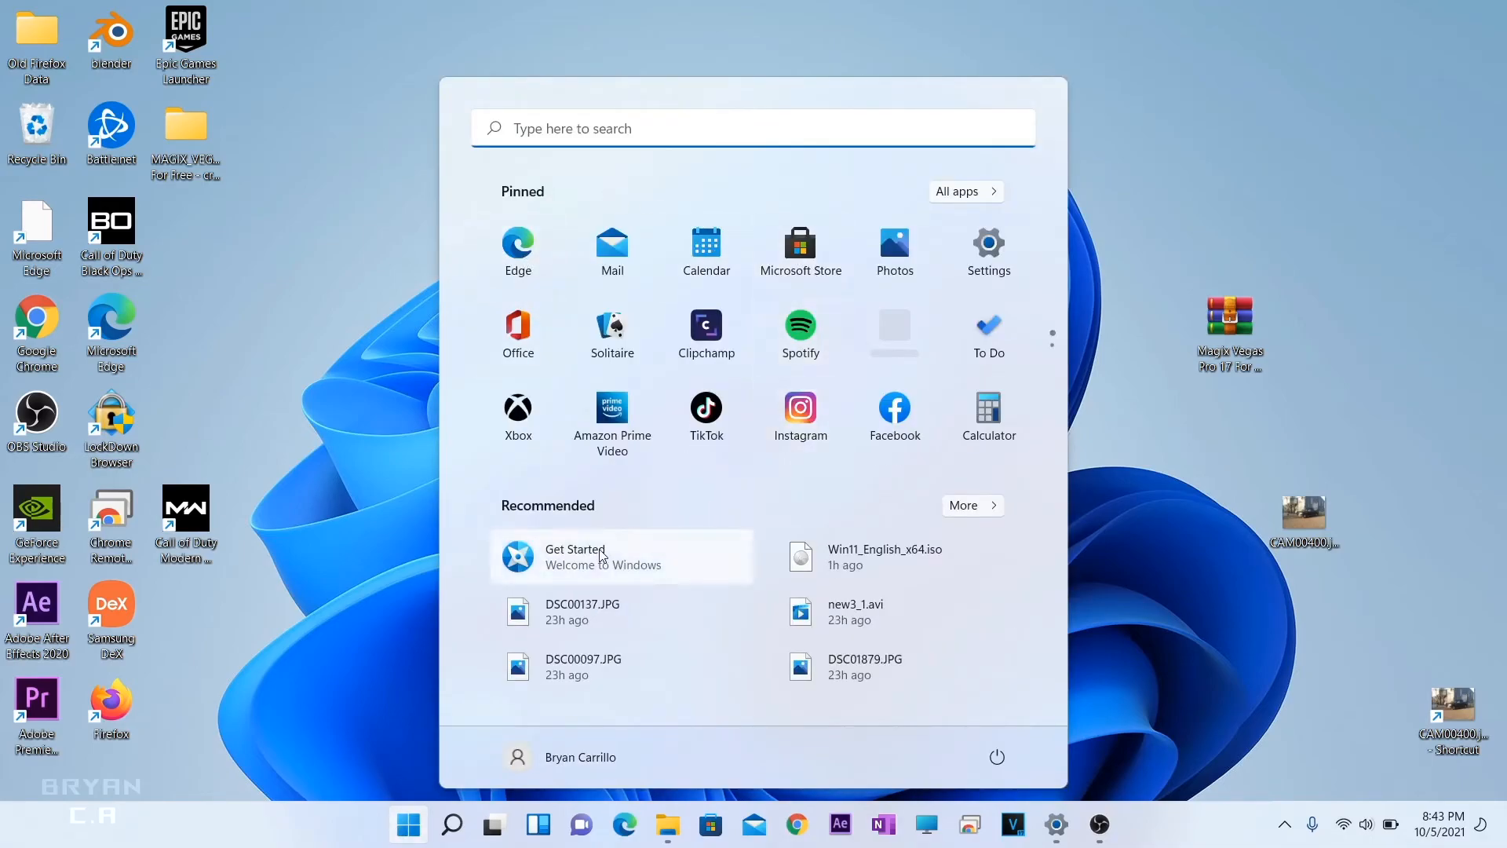
left_click(452, 825)
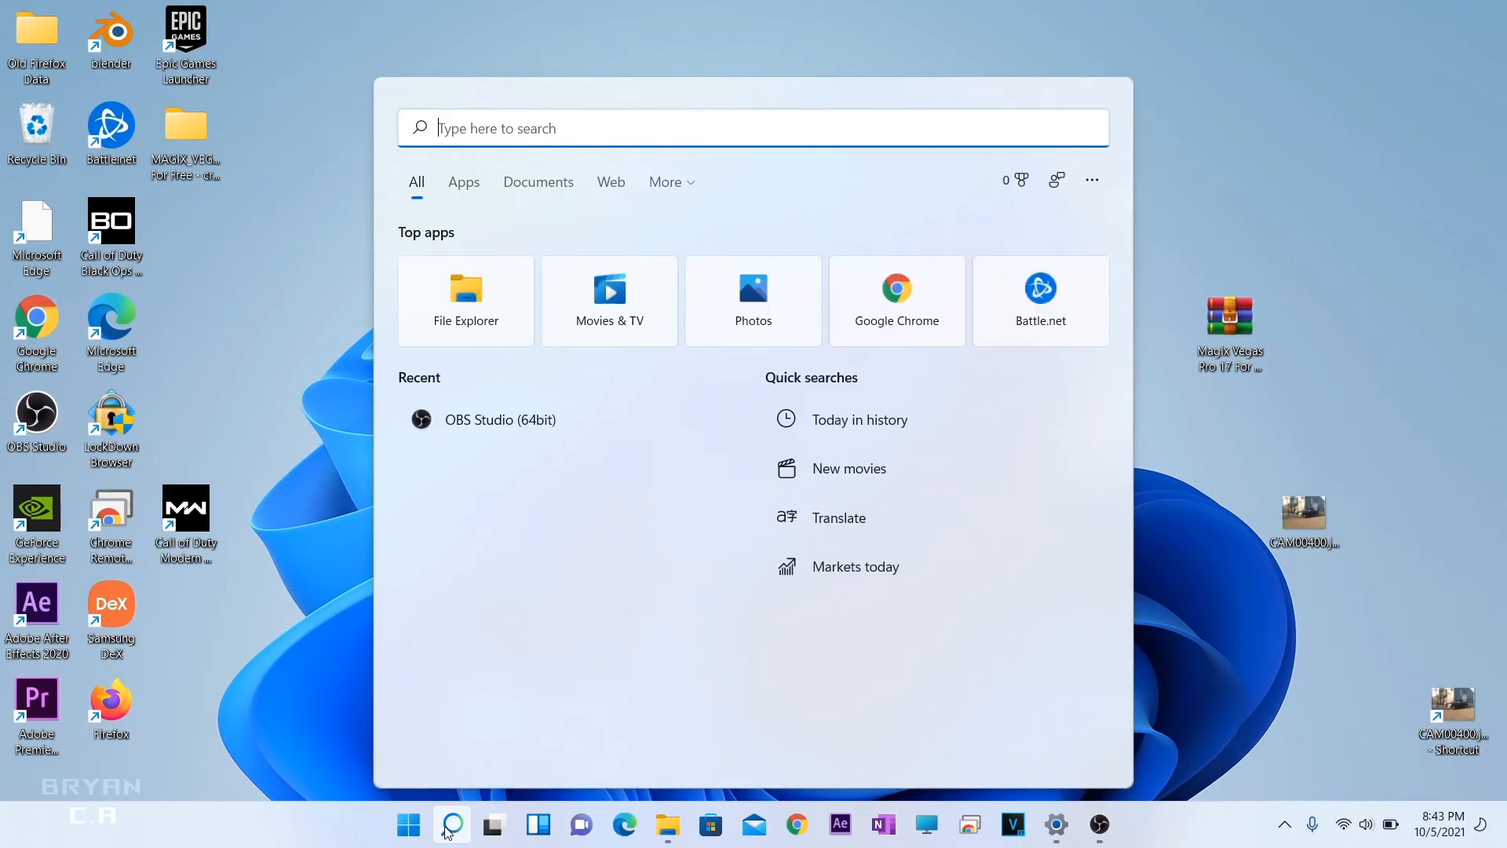
left_click(450, 304)
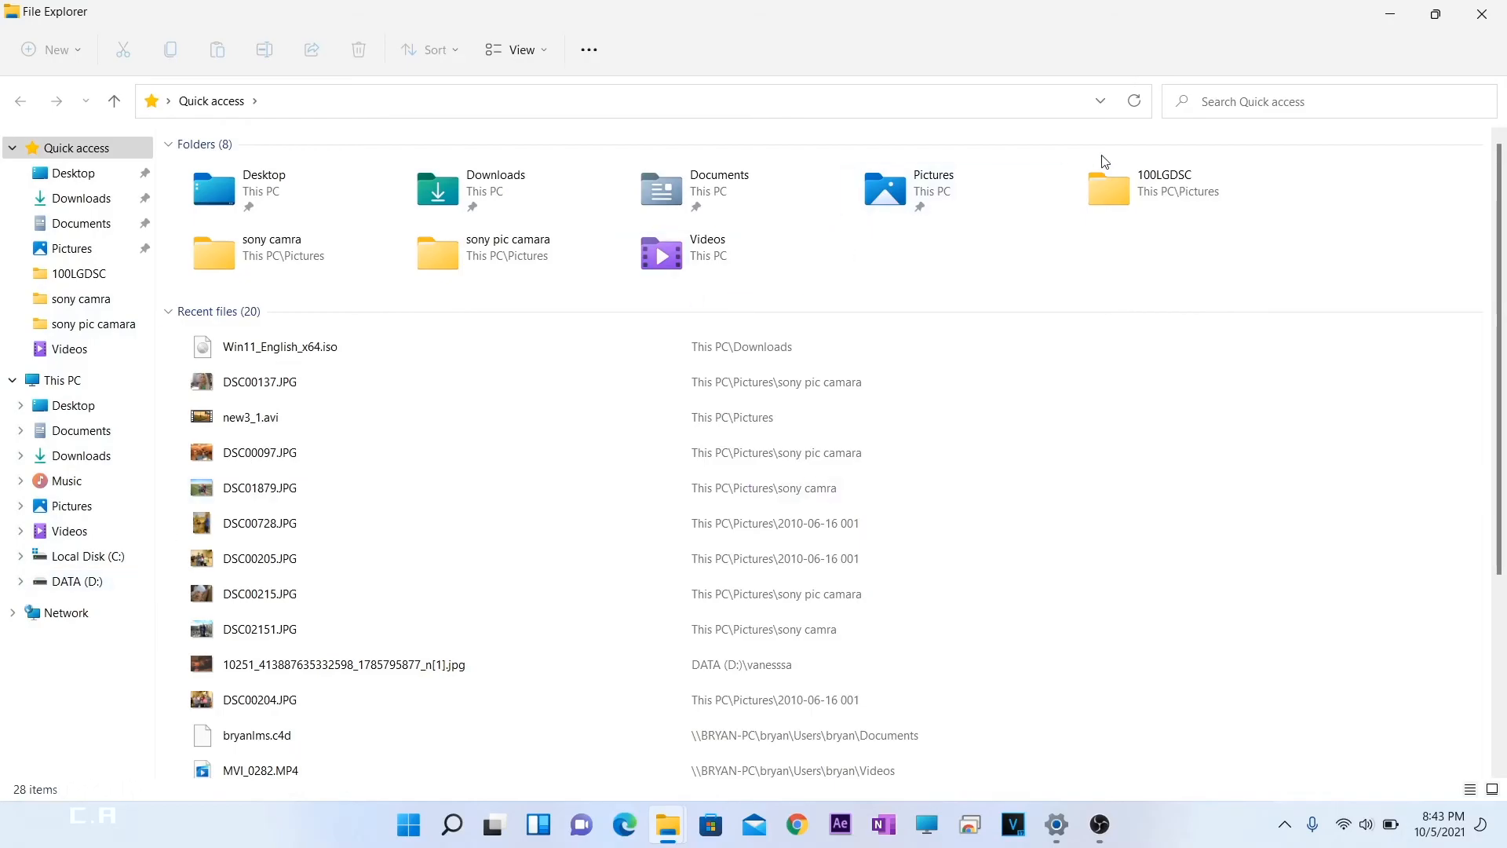
left_click(1473, 8)
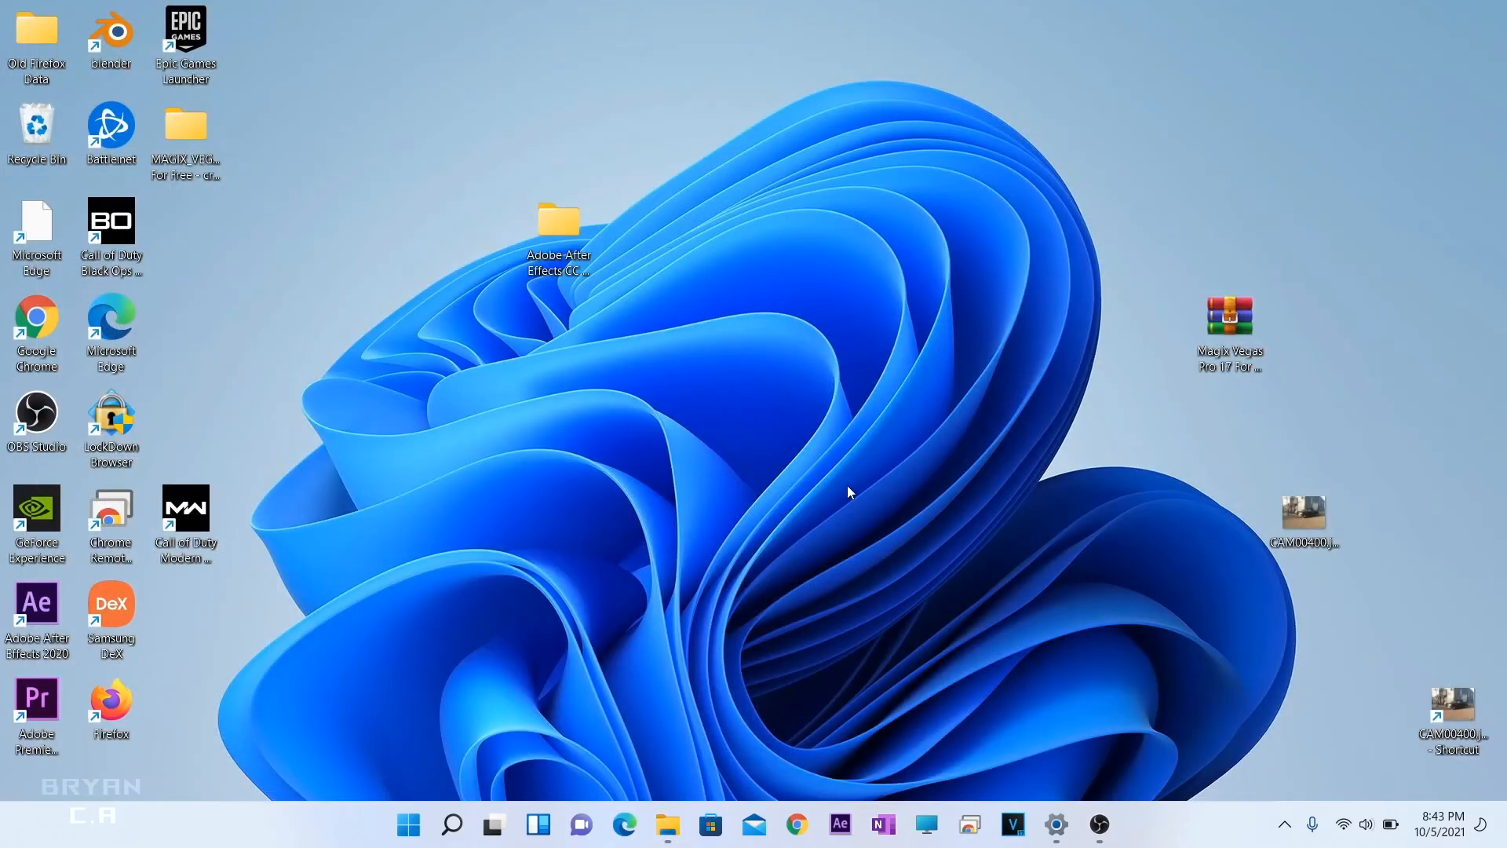